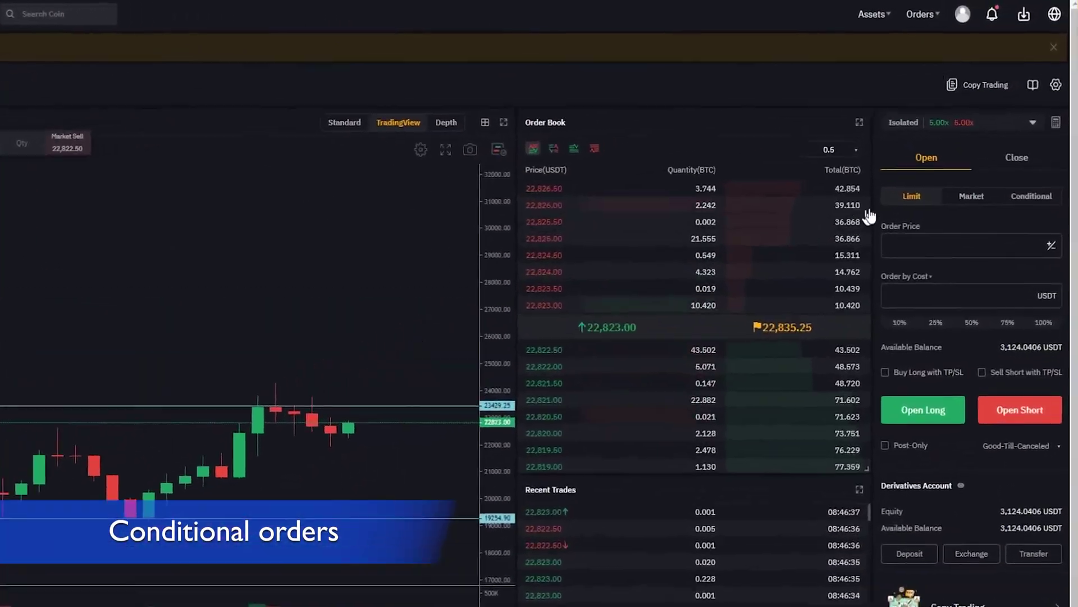
- Select the Conditional order type in the BTCUSDT order panel
left_click(1009, 245)
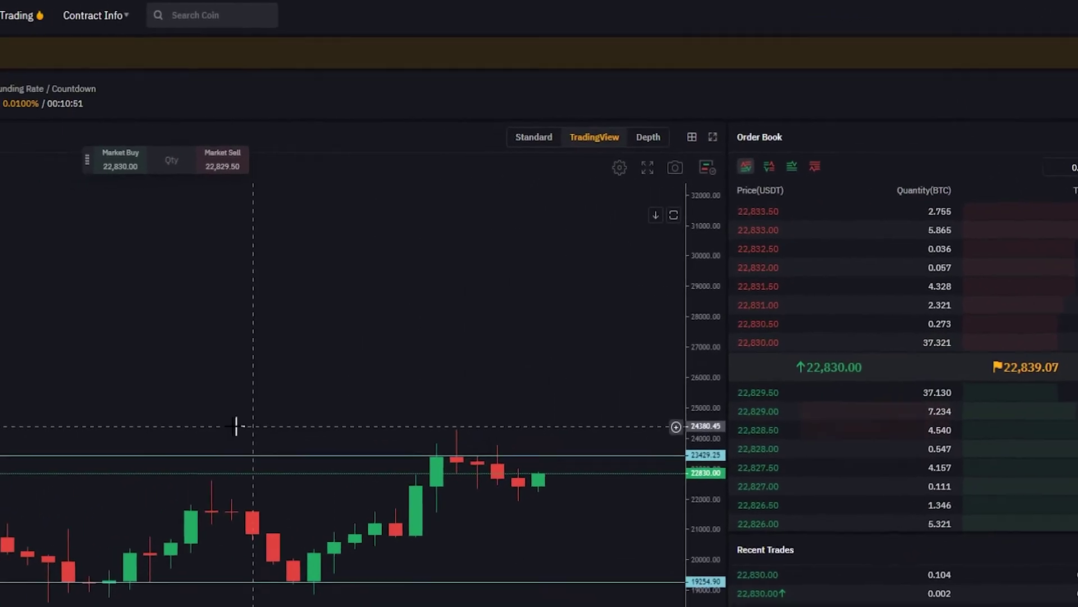
mouse_move(626, 378)
left_mouse_down()
mouse_move(362, 378)
mouse_move(148, 430)
mouse_move(314, 554)
mouse_move(807, 570)
mouse_move(983, 443)
mouse_move(634, 380)
left_mouse_up()
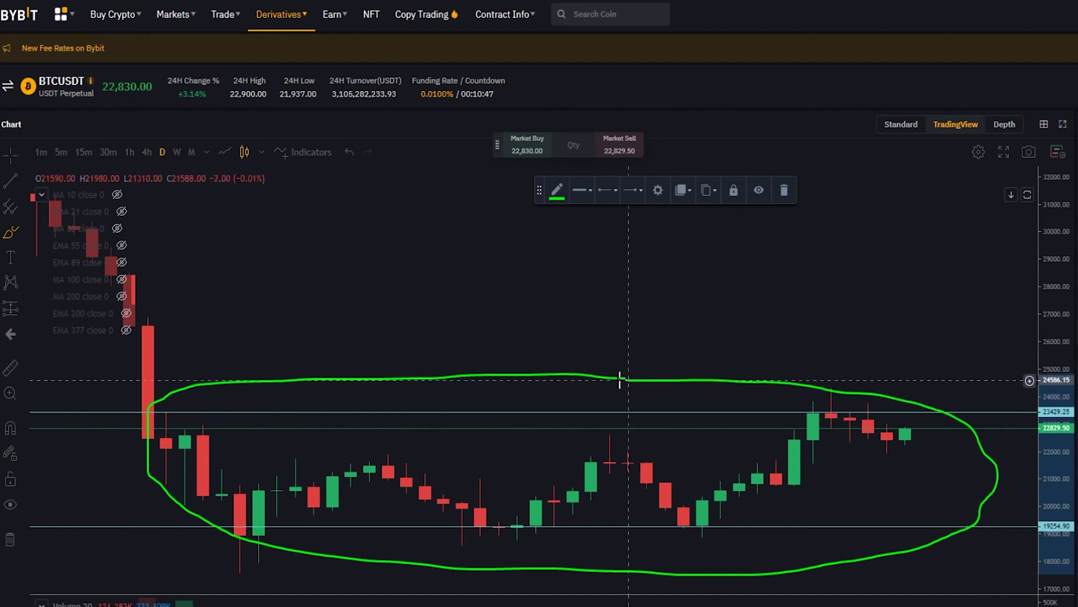
key("ctrl+z")
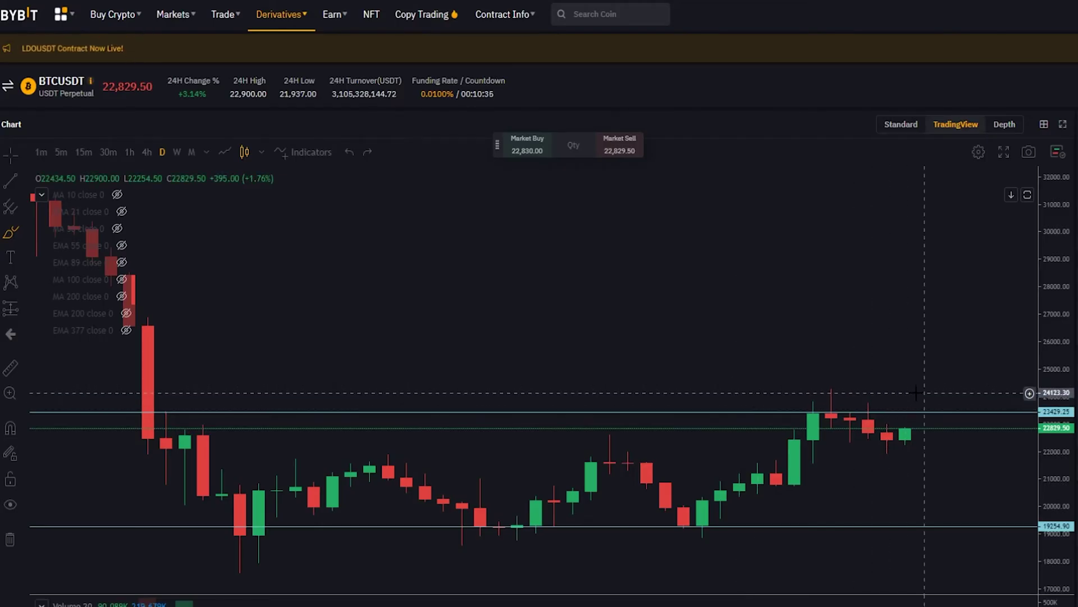
mouse_move(926, 396)
left_mouse_down()
mouse_move(843, 408)
mouse_move(899, 436)
mouse_move(905, 397)
left_mouse_up()
mouse_move(924, 508)
left_mouse_down()
mouse_move(871, 524)
mouse_move(902, 501)
left_mouse_up()
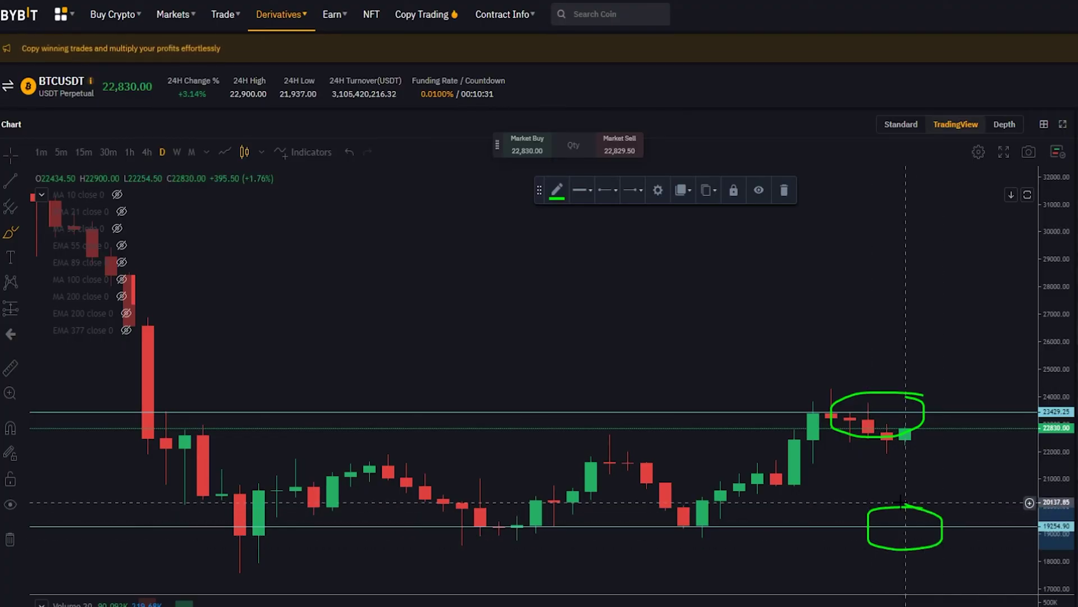
key("ctrl+z")
key("ctrl+z")
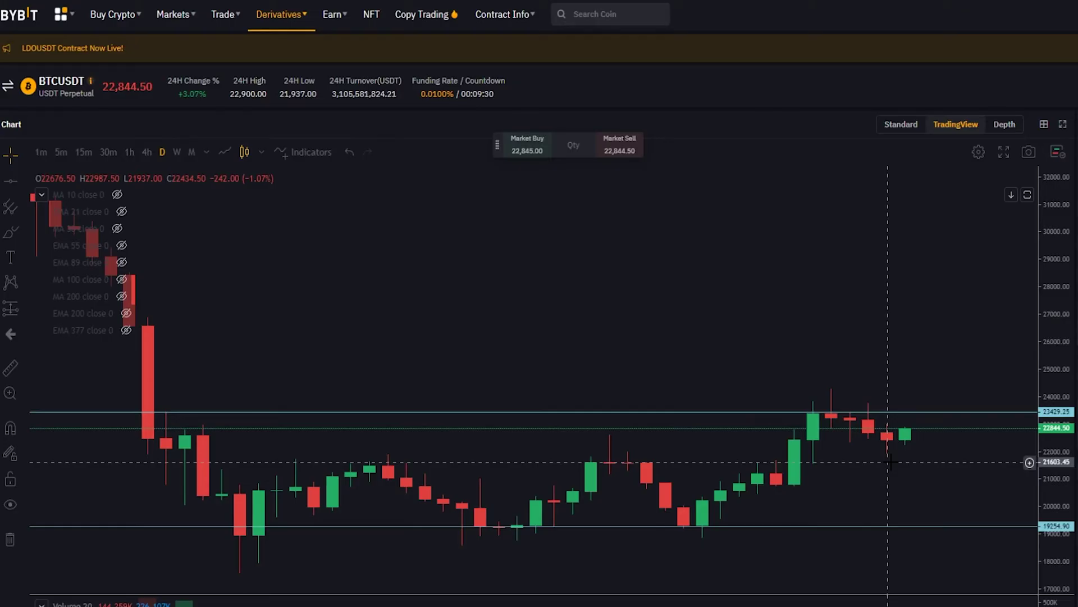
mouse_move(89, 220)
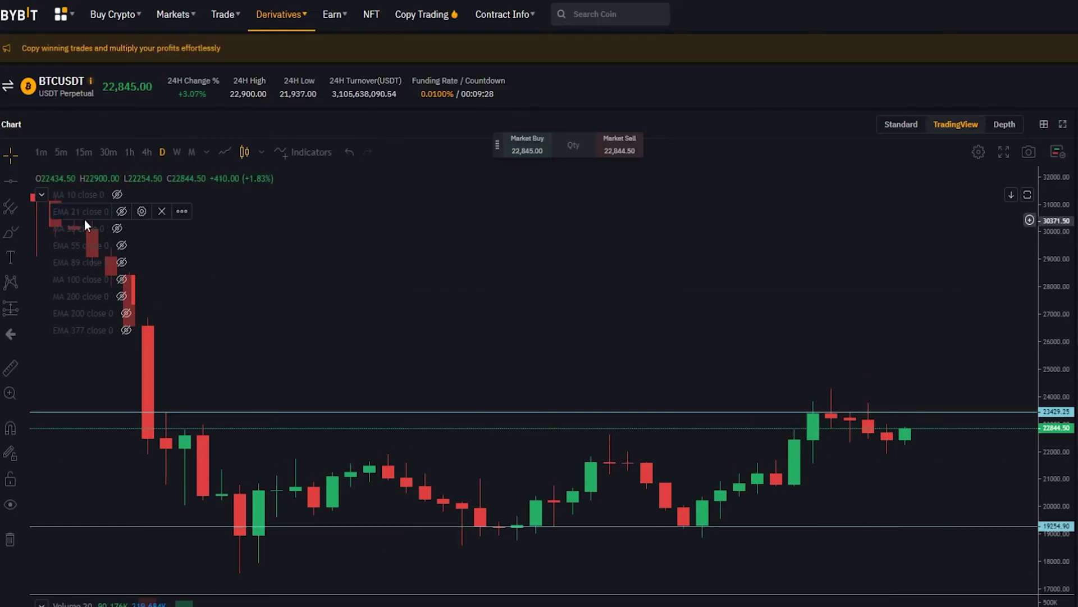
left_click(10, 230)
mouse_move(848, 376)
left_mouse_down()
mouse_move(819, 378)
mouse_move(851, 385)
left_mouse_up()
key("ctrl+z")
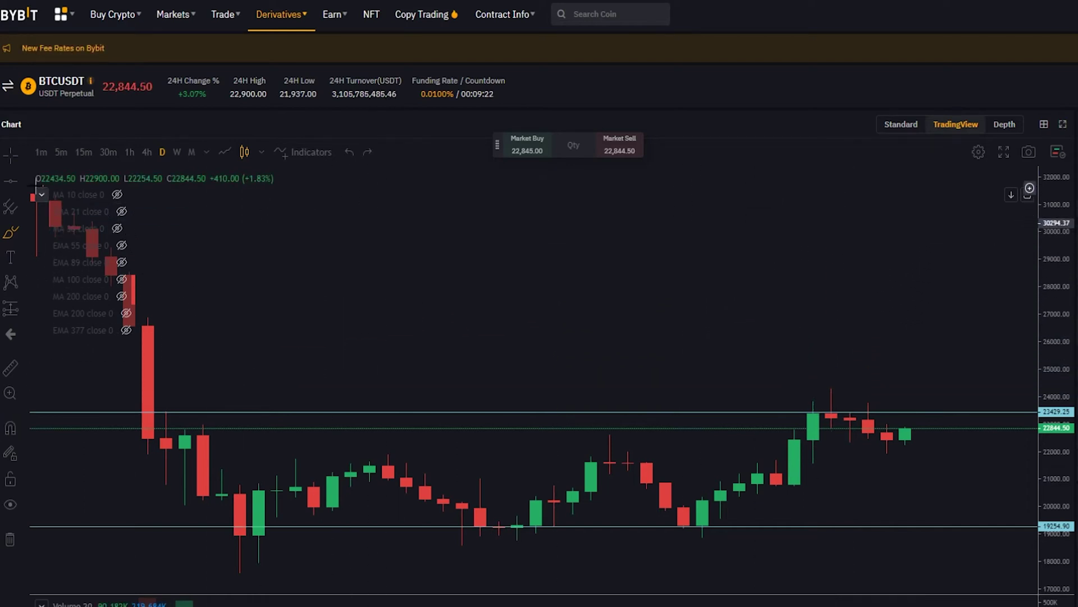
- Draw a horizontal line at 24303.30 on the chart and start entering the trigger price
left_click(12, 182)
left_click(842, 388)
right_click(827, 356)
key("Escape")
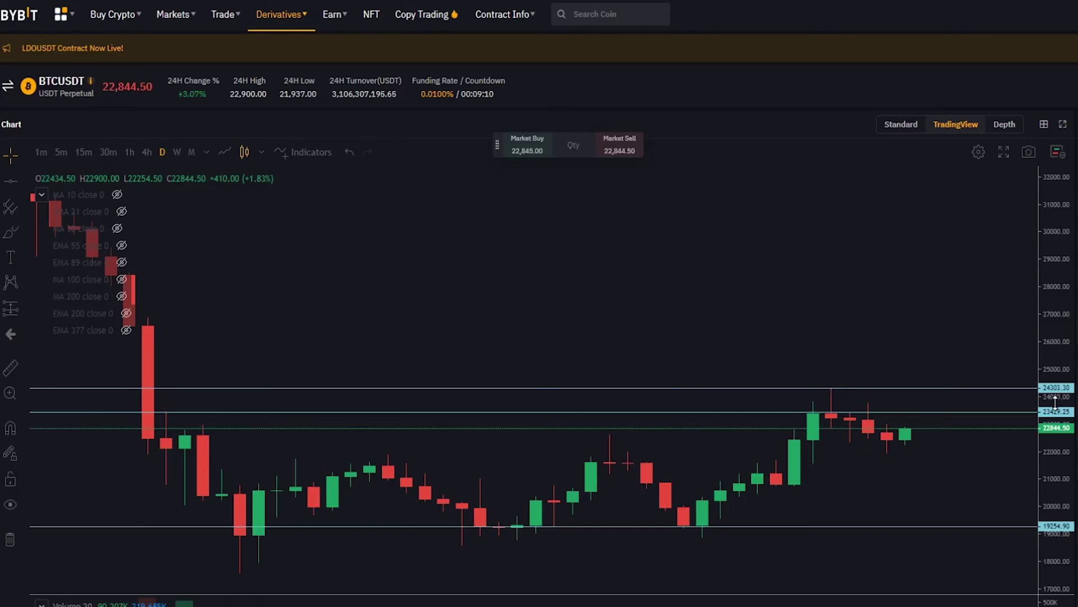
left_click(877, 300)
type("24")
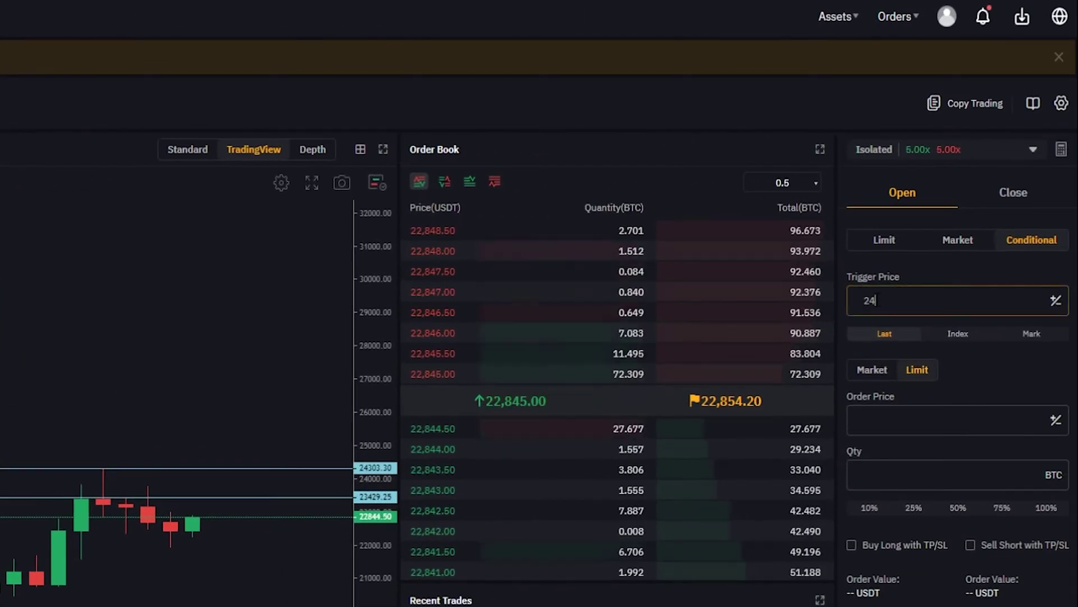
type("303")
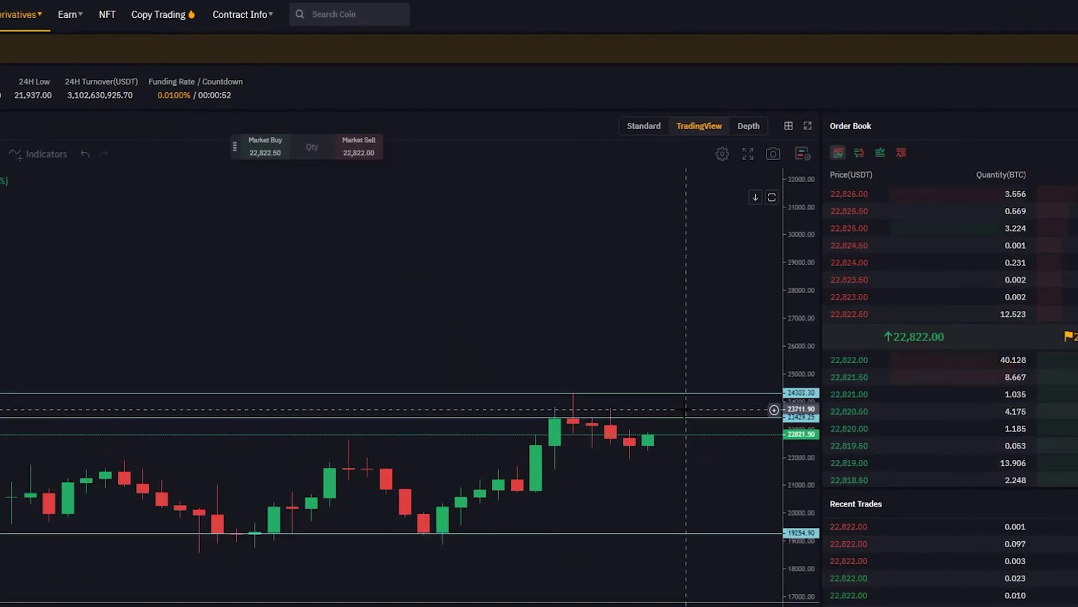
mouse_move(684, 407)
left_mouse_down()
mouse_move(654, 434)
mouse_move(691, 415)
left_mouse_up()
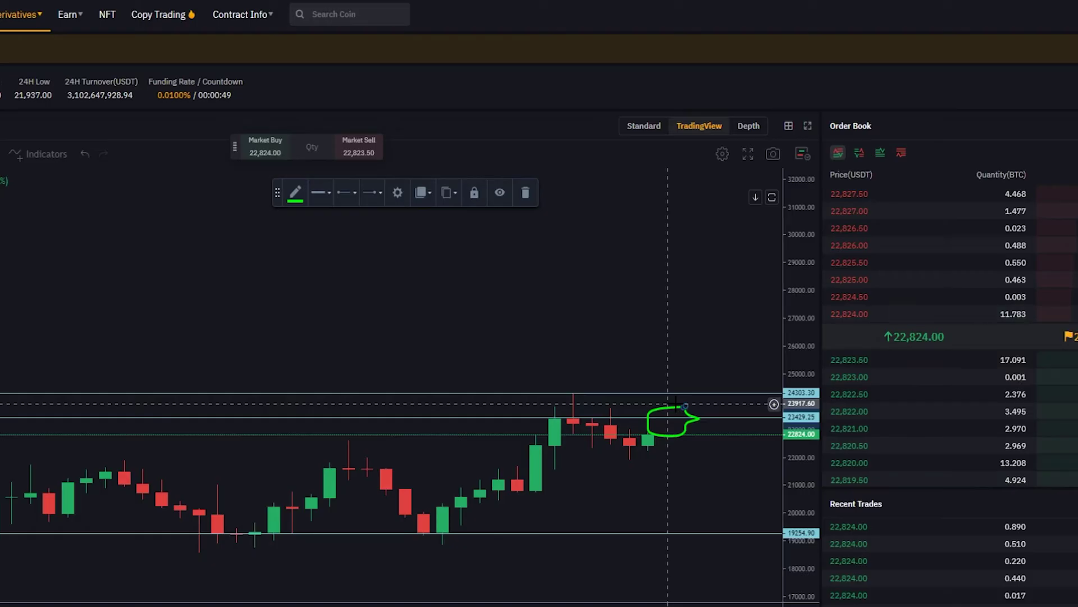
key("ctrl+z")
mouse_move(617, 399)
left_mouse_down()
mouse_move(556, 400)
mouse_move(631, 402)
mouse_move(667, 425)
left_mouse_up()
key("ctrl+z")
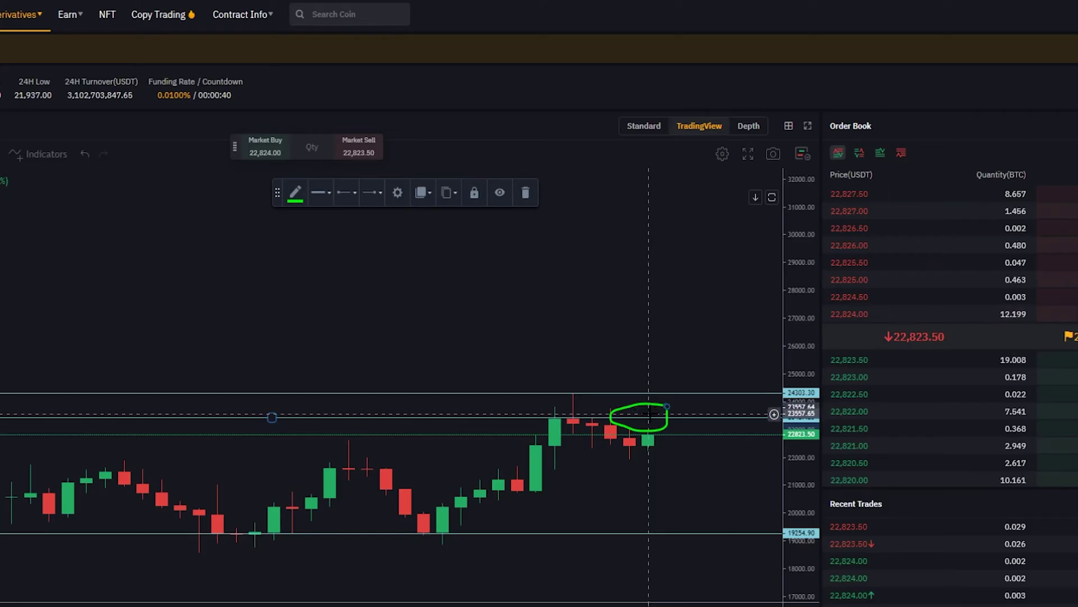
left_click_drag(655, 412, 742, 254)
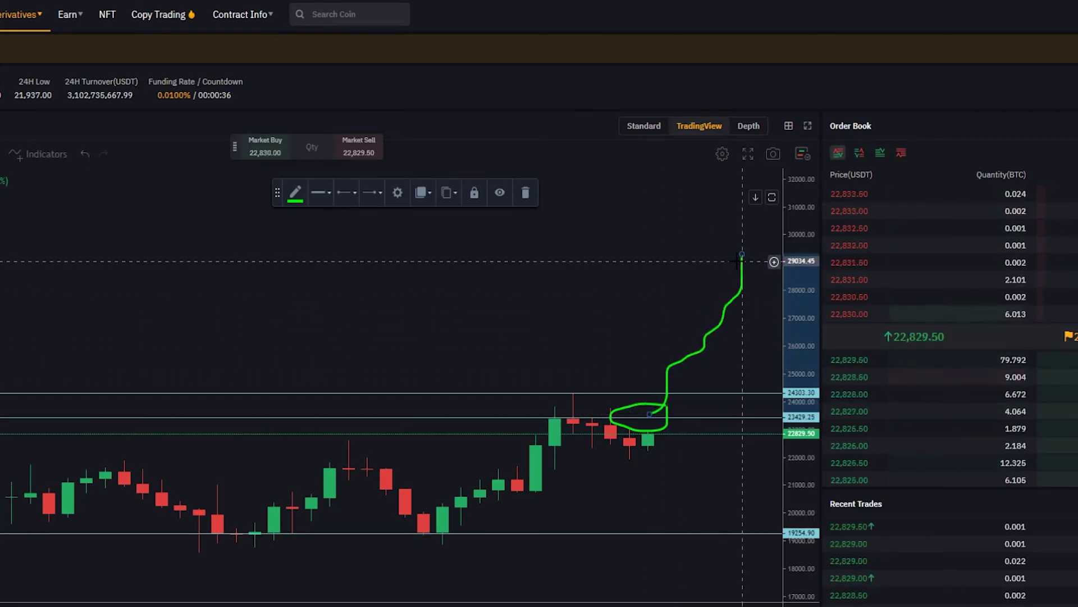
key("ctrl+z")
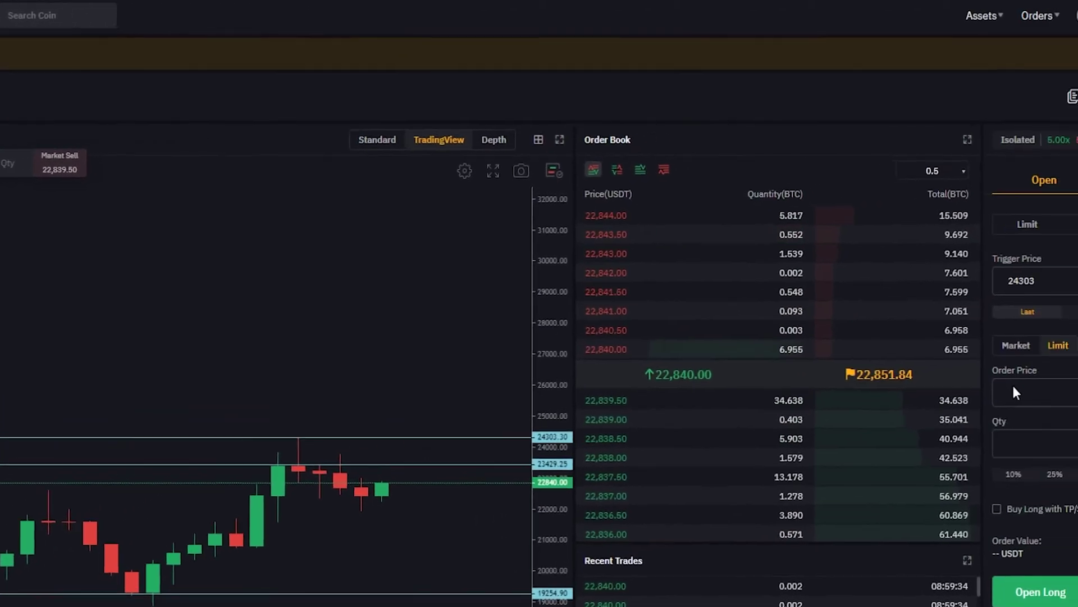
- Enter order price 23429 and size the quantity at 10% of balance (0.066 BTC)
type("23")
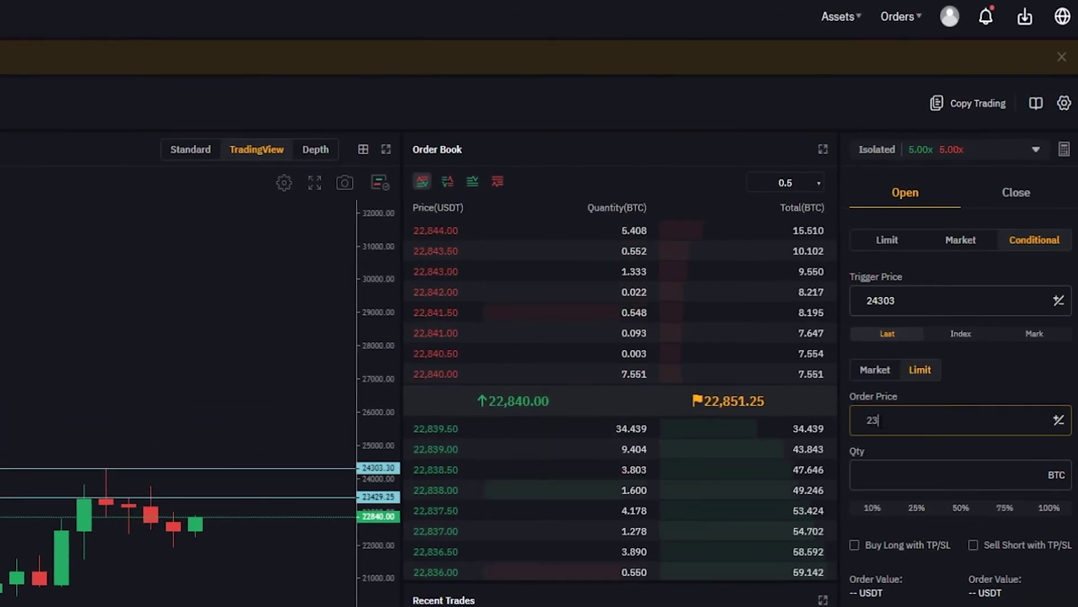
type("429")
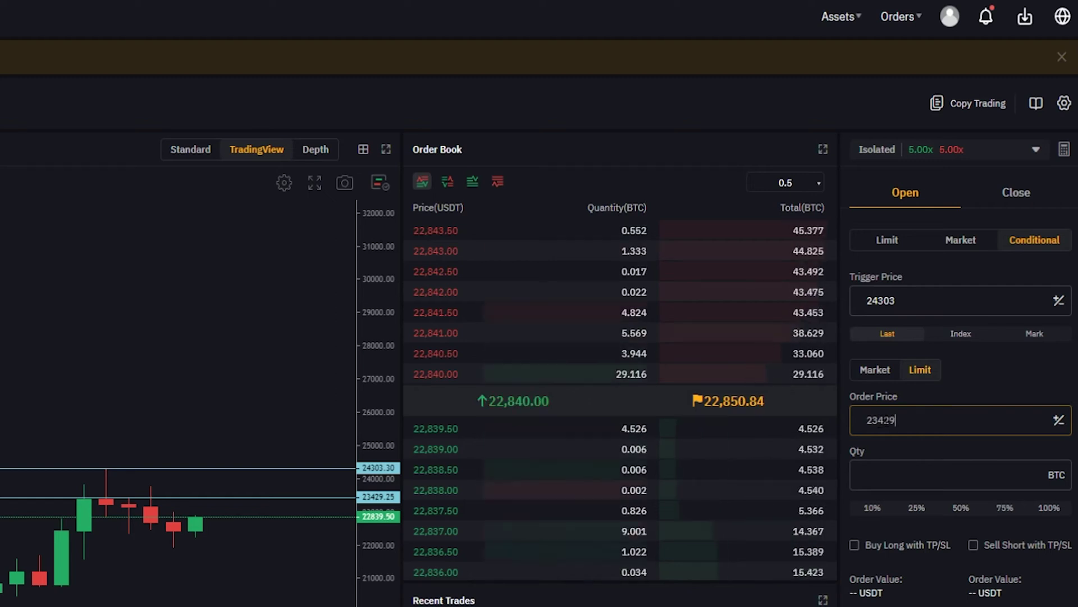
left_click(873, 507)
double_click(859, 417)
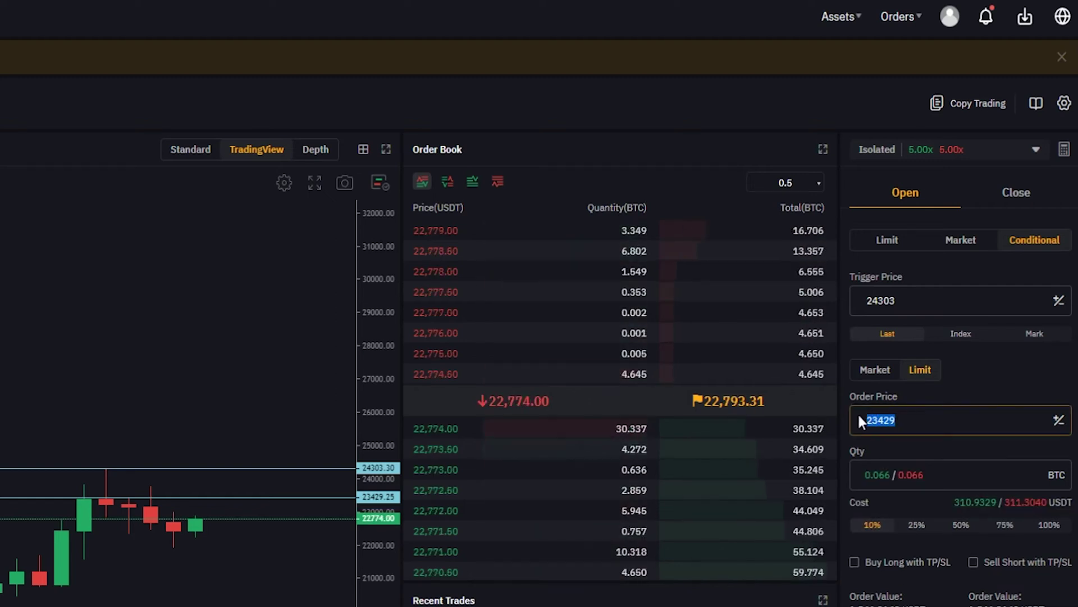
left_click(958, 423)
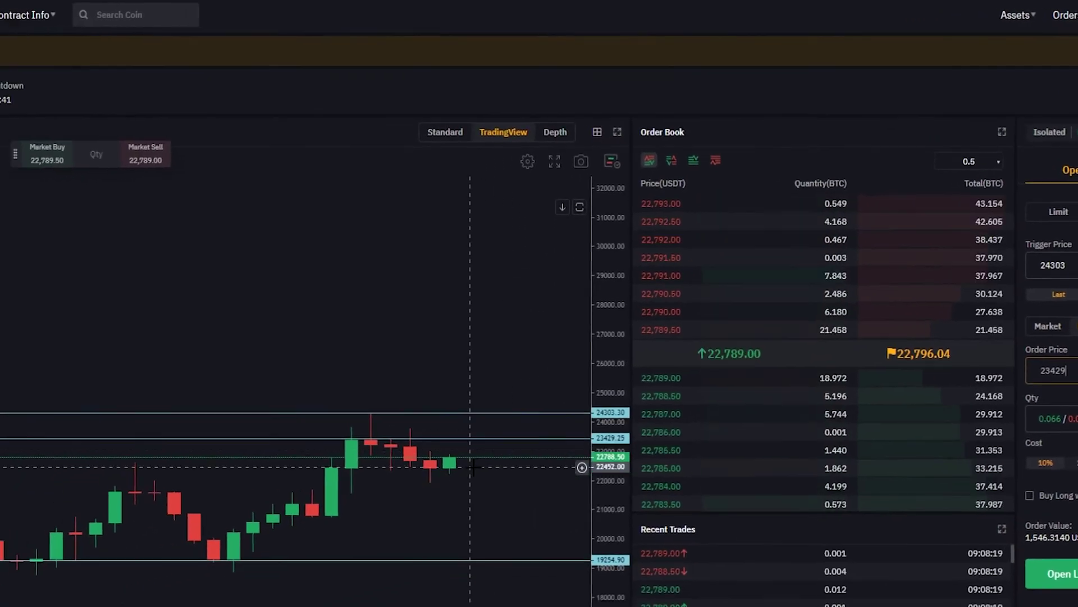
- Sketch possible price paths on the chart, then undo and delete the strokes
left_click_drag(449, 463, 469, 413)
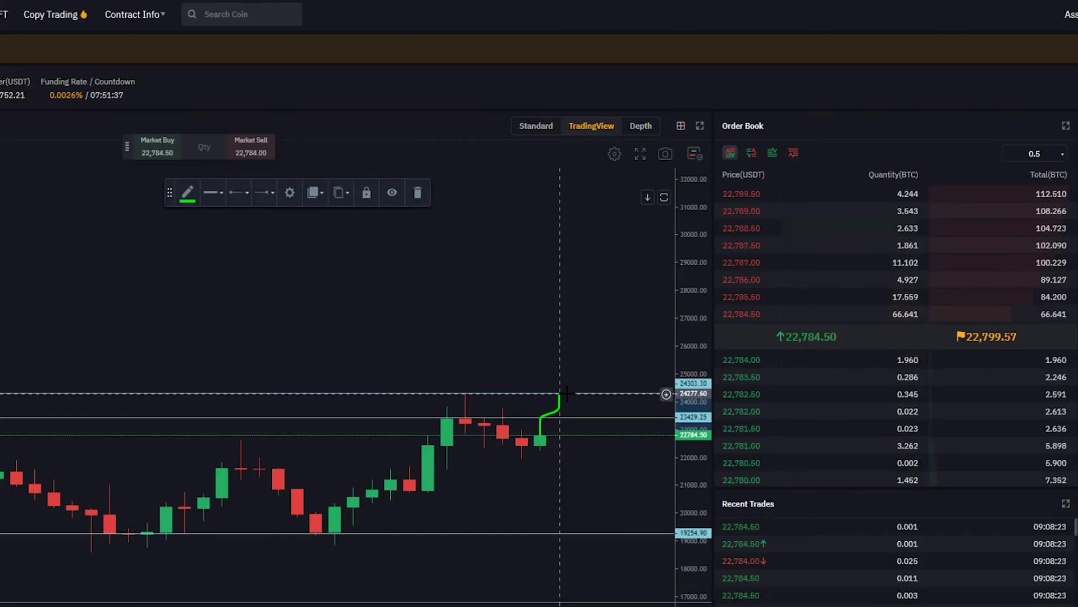
mouse_move(559, 393)
left_mouse_down()
mouse_move(594, 427)
mouse_move(559, 420)
mouse_move(635, 348)
mouse_move(653, 255)
left_mouse_up()
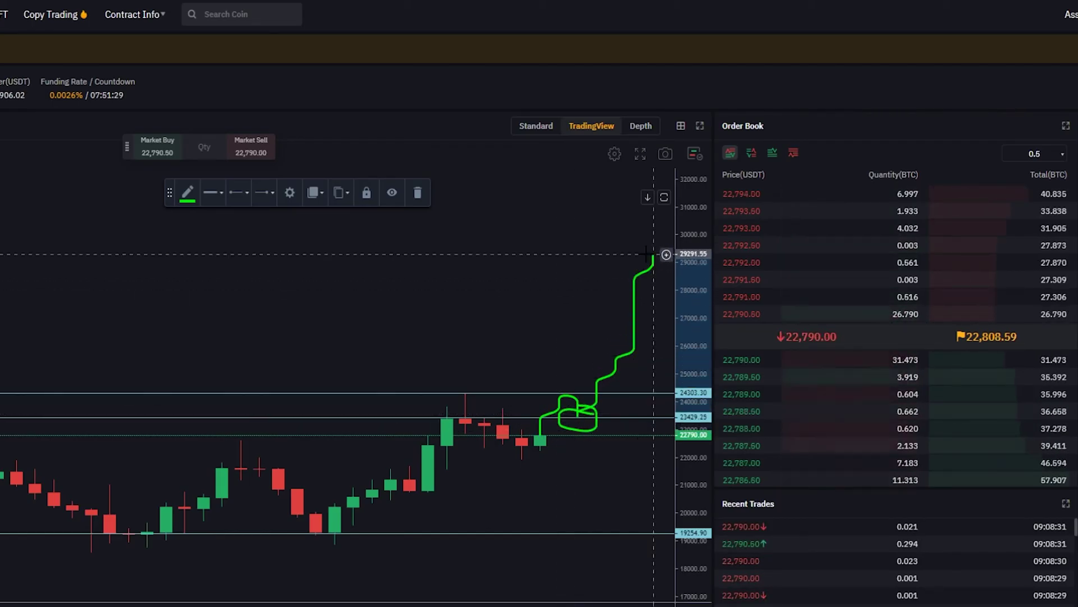
key("ctrl+z")
key("ctrl+z")
key("ctrl+z")
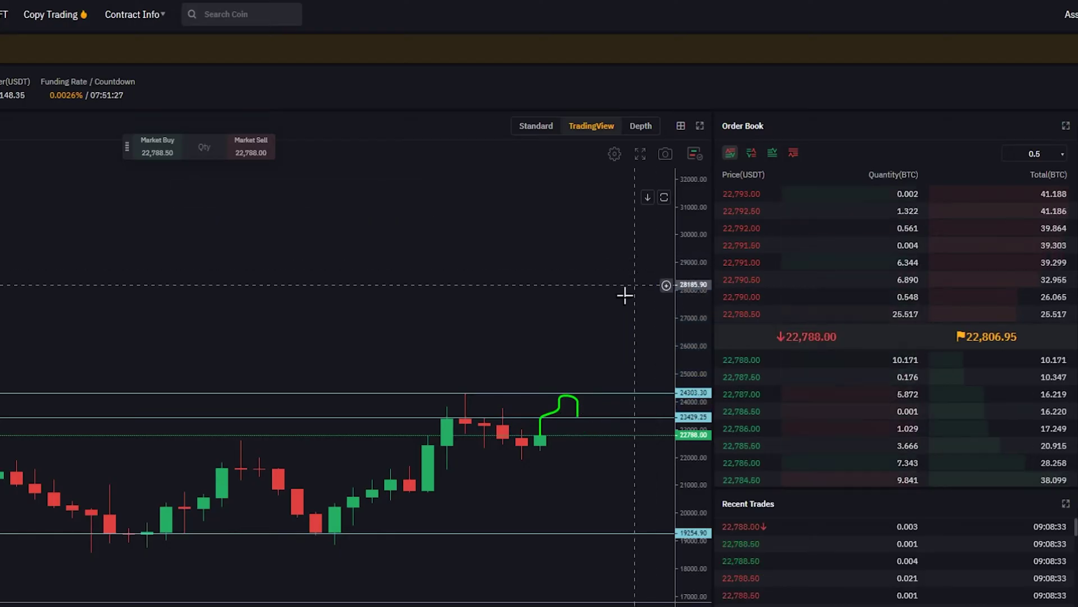
mouse_move(540, 438)
left_mouse_down()
mouse_move(543, 421)
mouse_move(615, 338)
mouse_move(633, 261)
left_mouse_up()
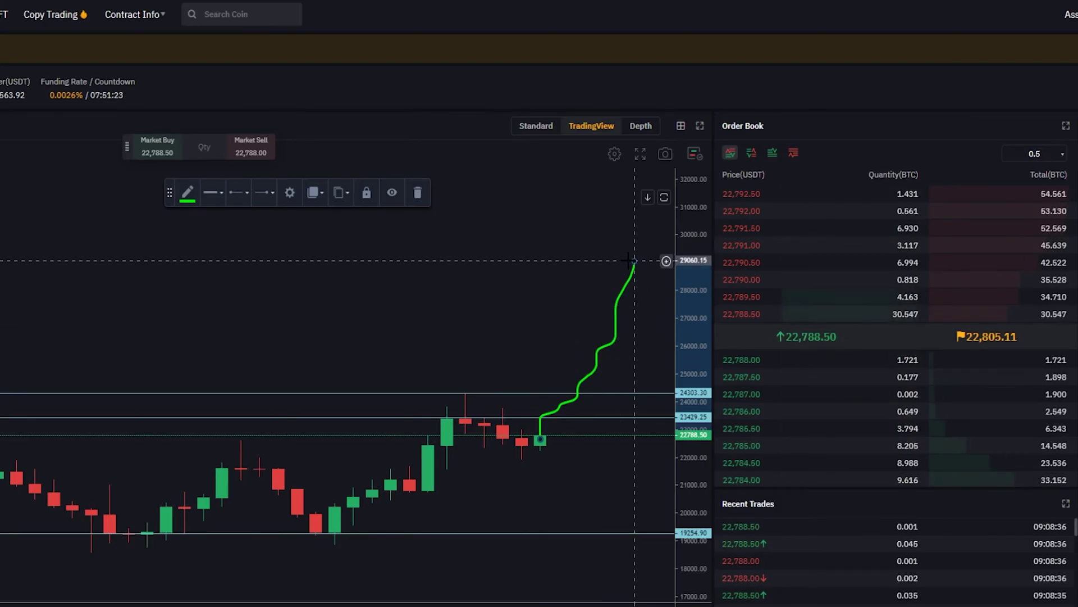
key("ctrl+z")
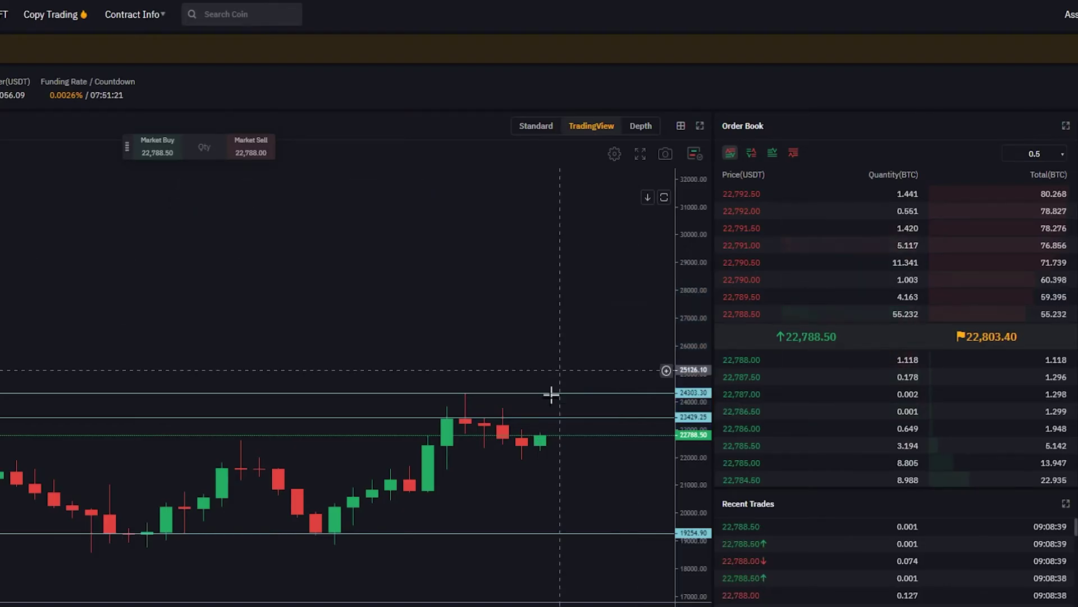
mouse_move(541, 437)
left_mouse_down()
mouse_move(540, 418)
mouse_move(577, 387)
mouse_move(634, 473)
left_mouse_up()
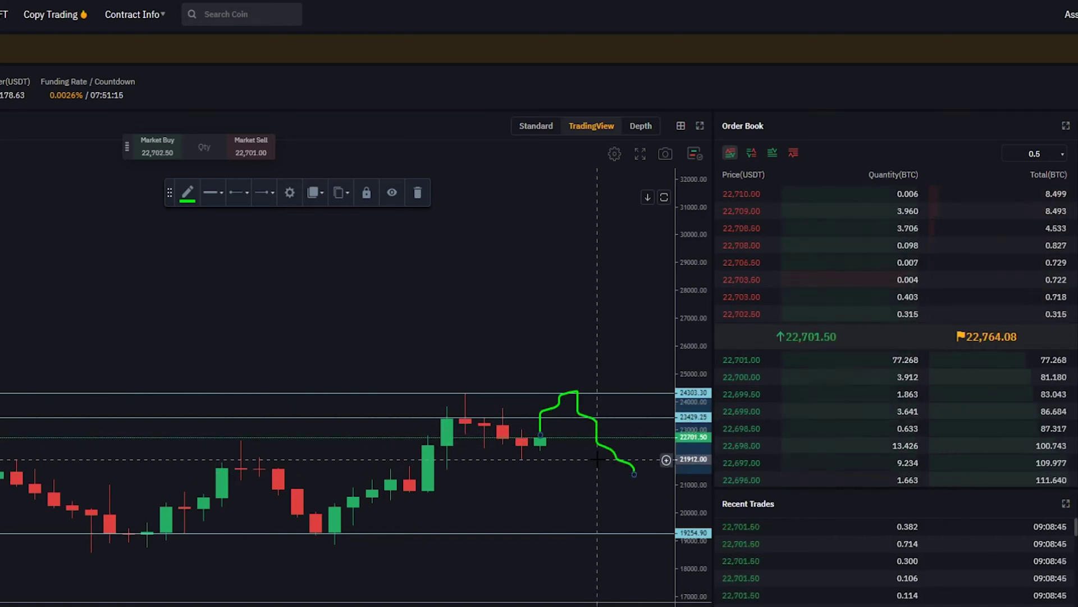
key("Delete")
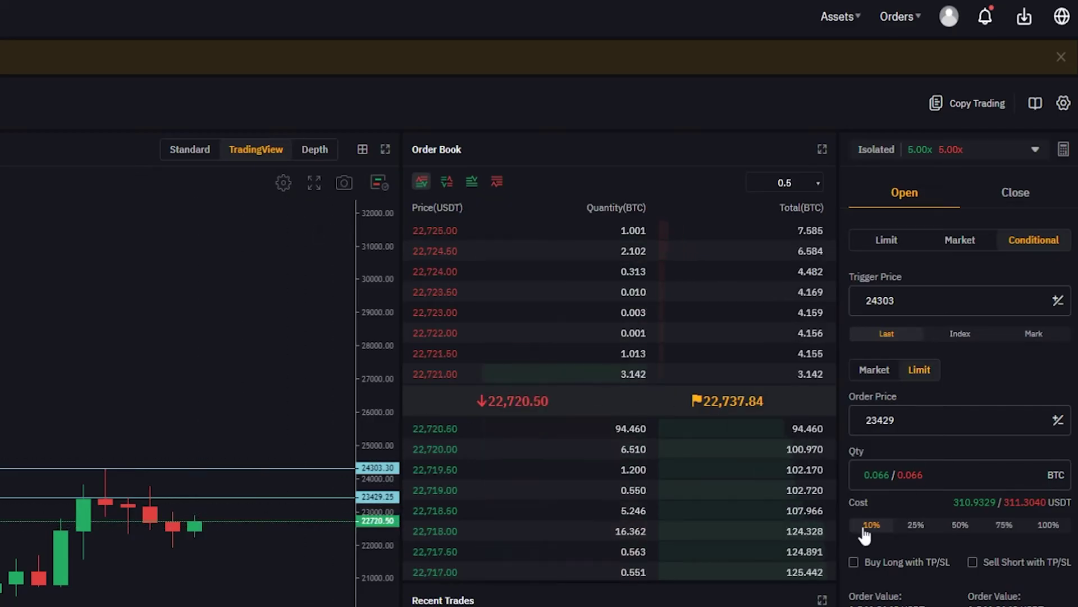
- Enable Post-Only and place the long, confirming trigger 24303 and order price 23429
scroll(862, 531, "down", 3)
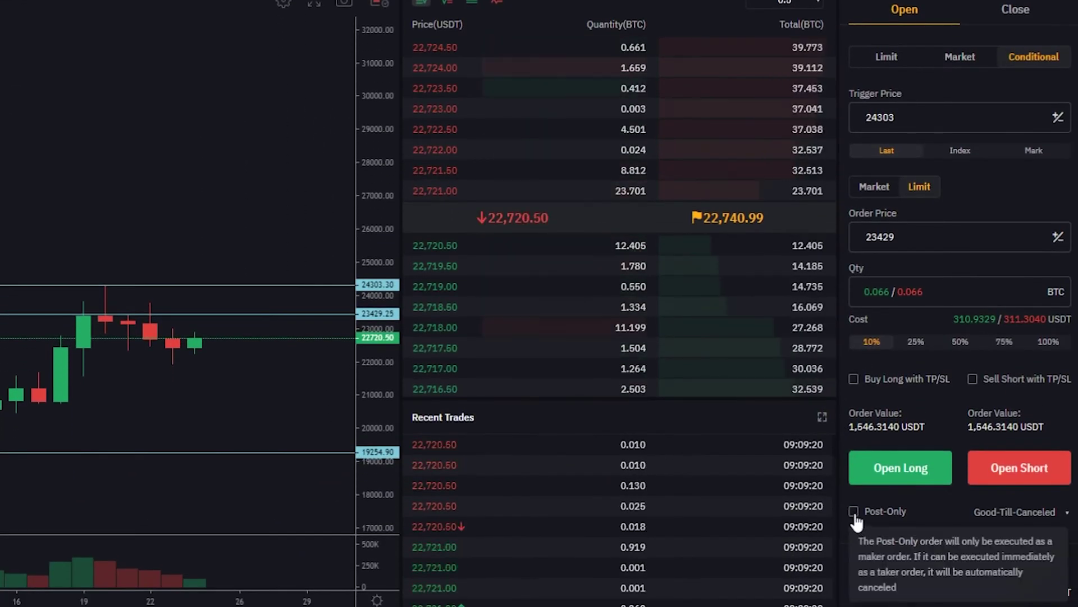
left_click(853, 511)
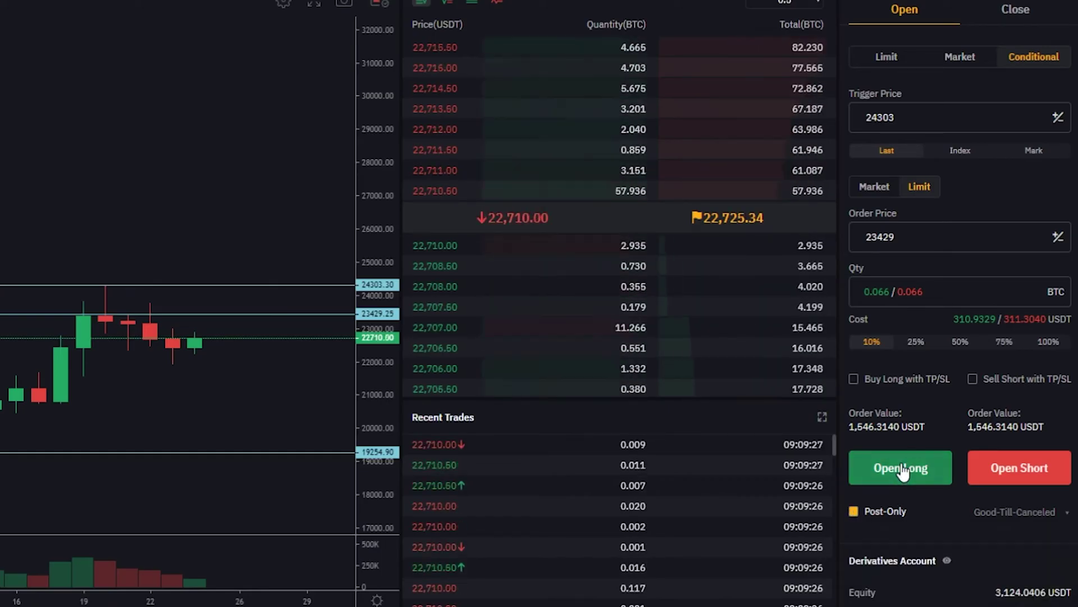
left_click(899, 486)
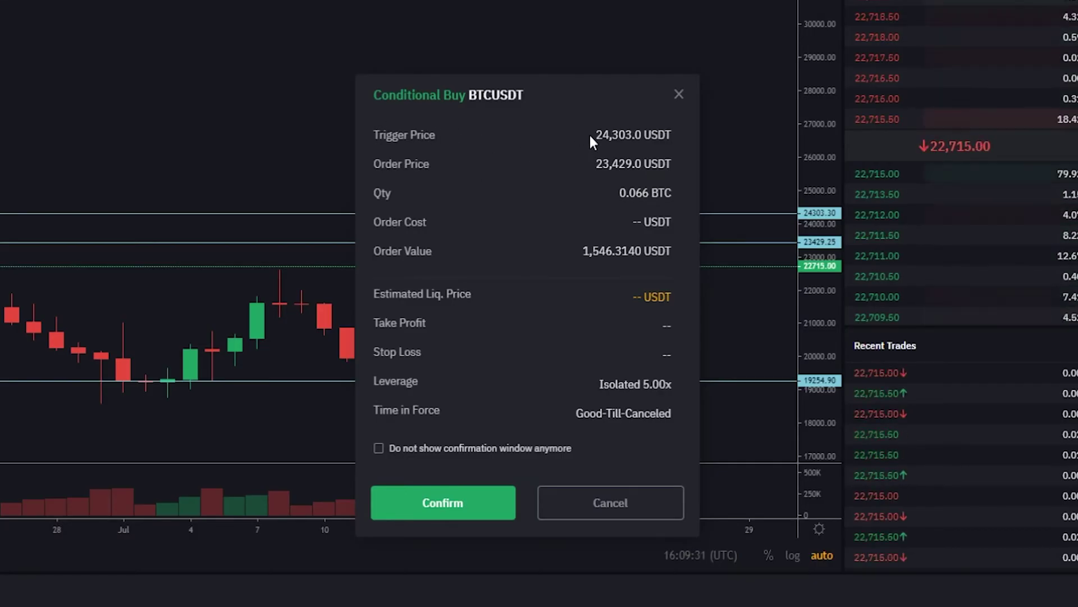
left_click_drag(594, 136, 620, 135)
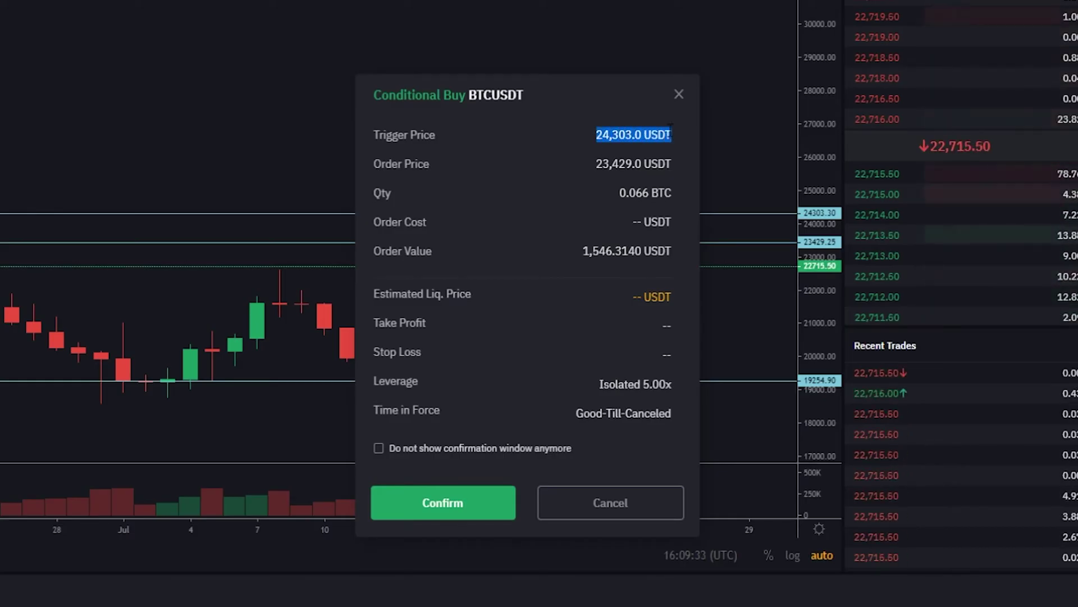
left_click_drag(593, 165, 672, 167)
left_click(548, 160)
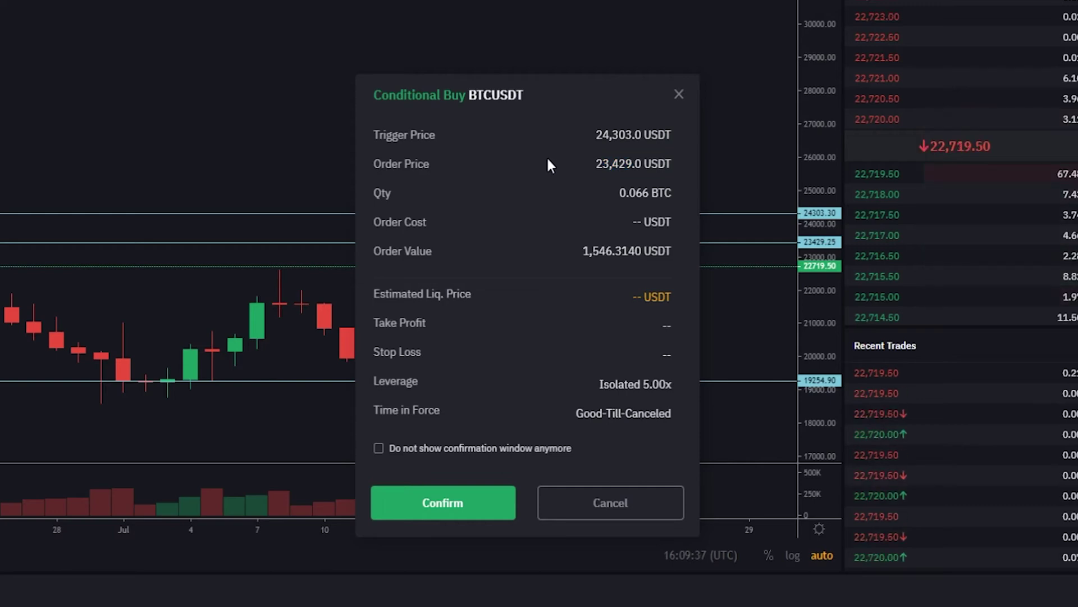
left_click(503, 508)
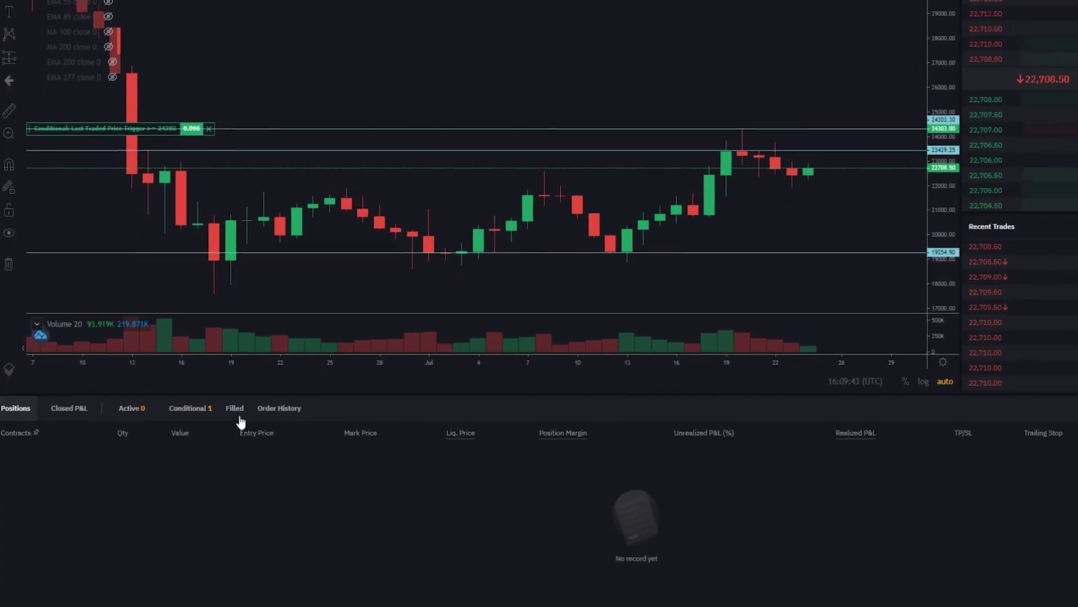
- Show the conditional orders list, then sketch and undo freehand circles on the chart
left_click(181, 409)
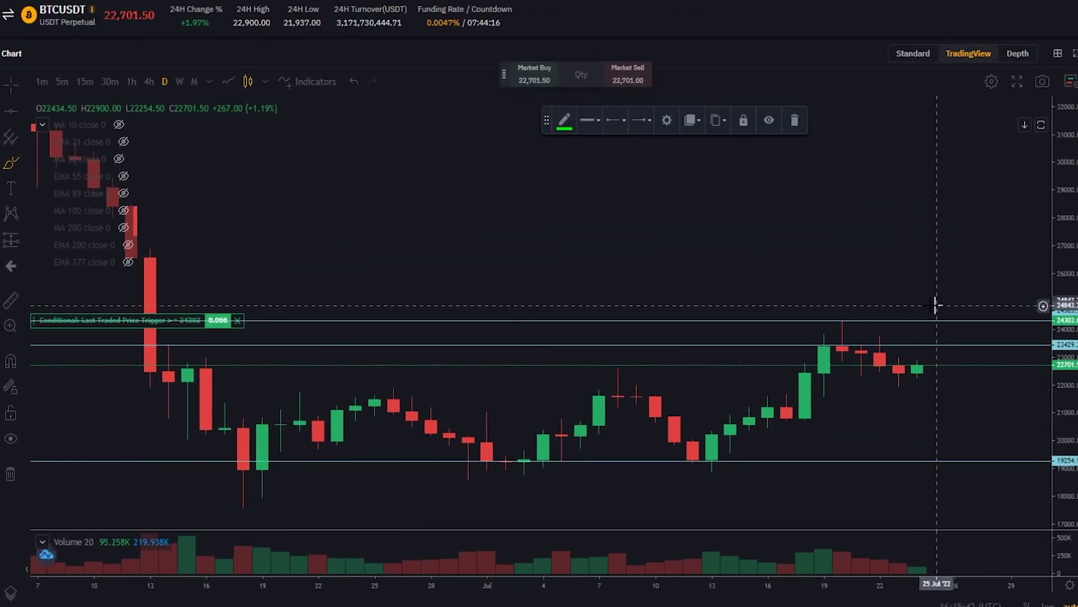
mouse_move(935, 305)
left_mouse_down()
mouse_move(865, 308)
mouse_move(876, 366)
mouse_move(938, 305)
left_mouse_up()
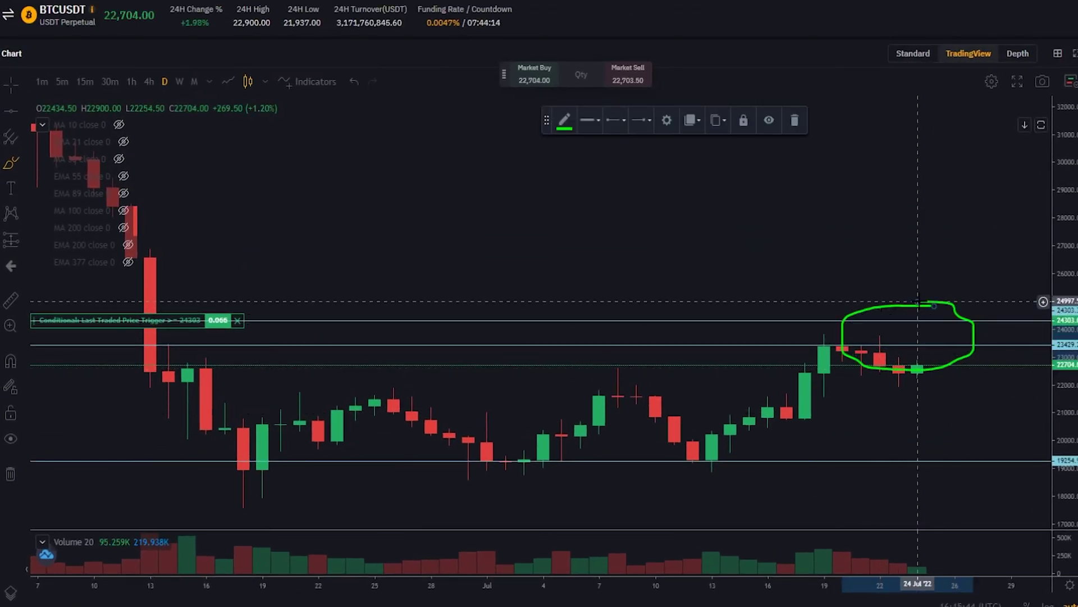
key("ctrl+z")
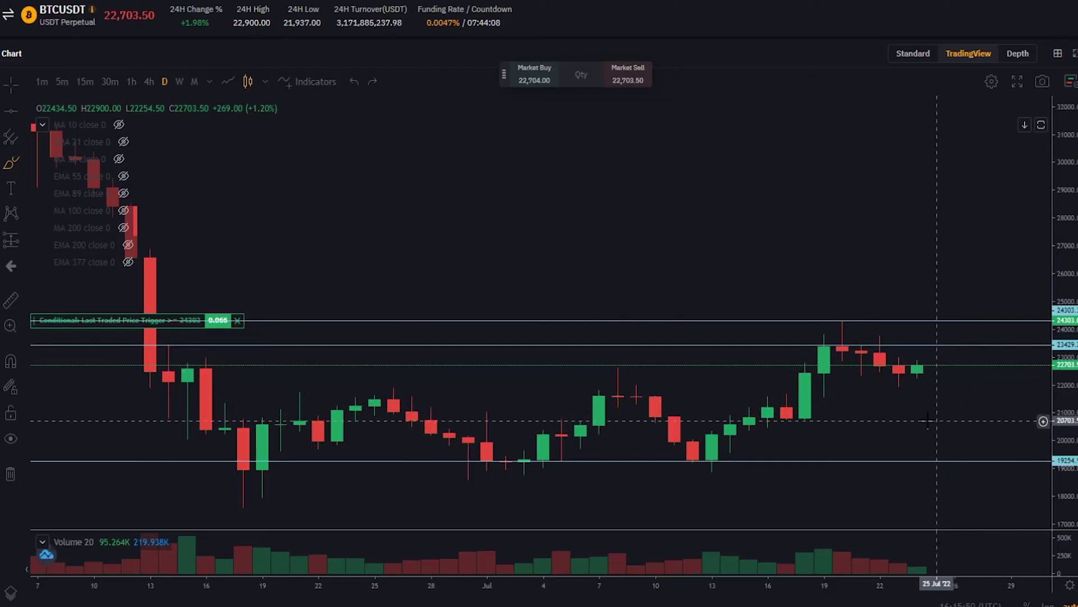
mouse_move(480, 469)
left_mouse_down()
mouse_move(452, 478)
mouse_move(486, 483)
left_mouse_up()
key("Delete")
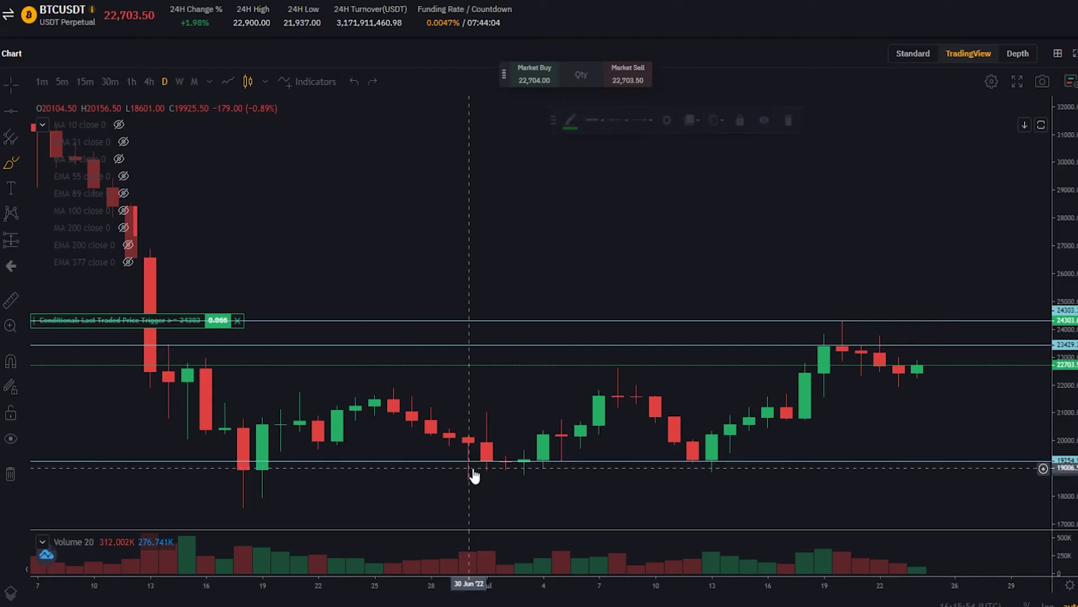
- Draw a horizontal line at 18569 below the 19254 level
left_click(11, 110)
left_click(441, 461)
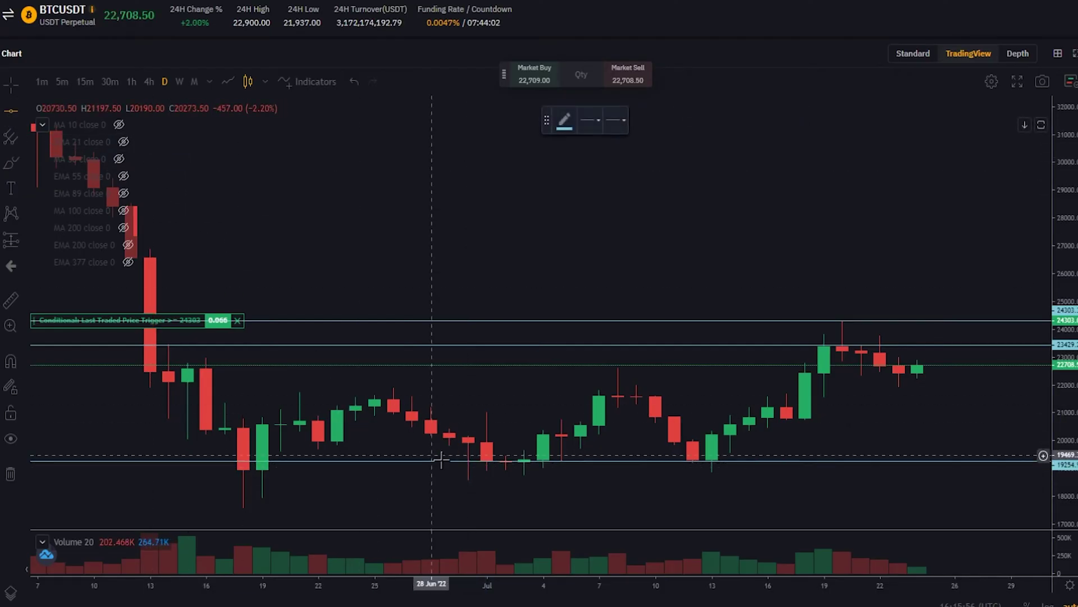
left_click(487, 480)
right_click(483, 480)
left_click(394, 499)
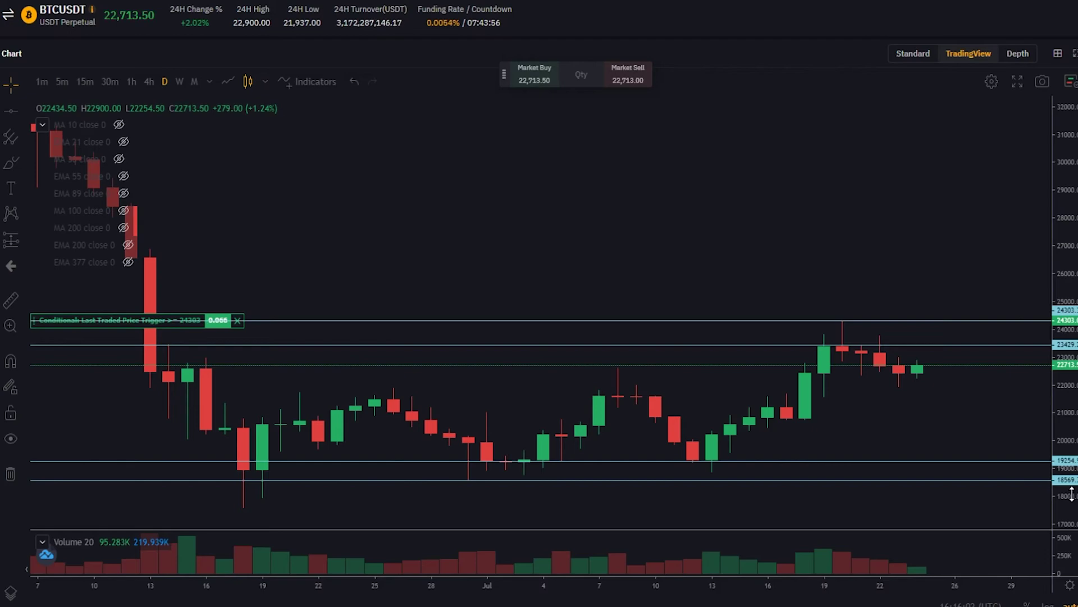
- Enter trigger 18569 and order price 19254, then submit and confirm the 0.08 BTC short
type("18569")
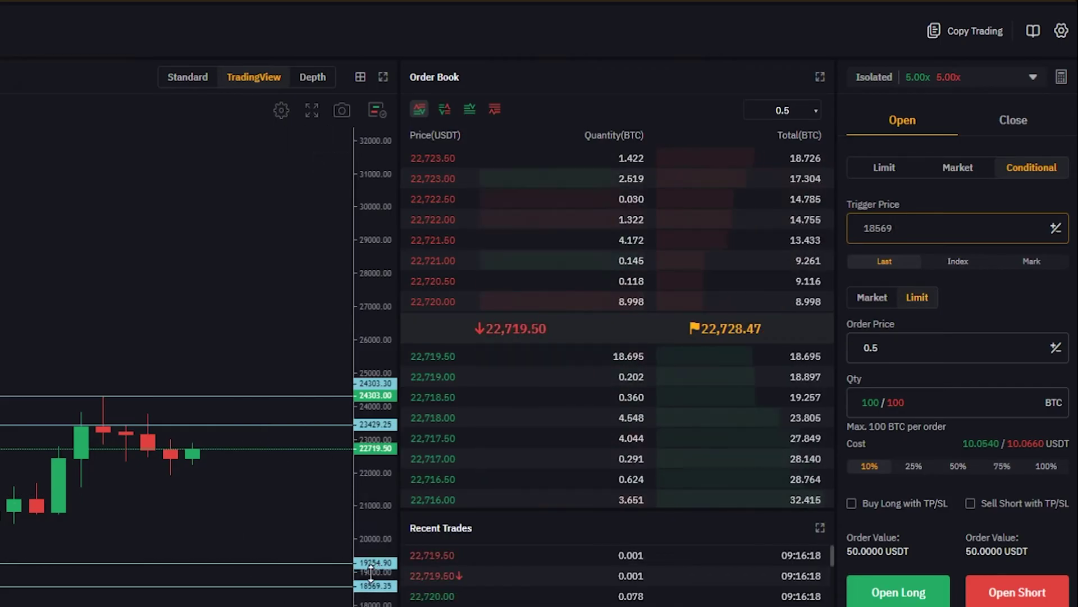
double_click(870, 347)
type("1")
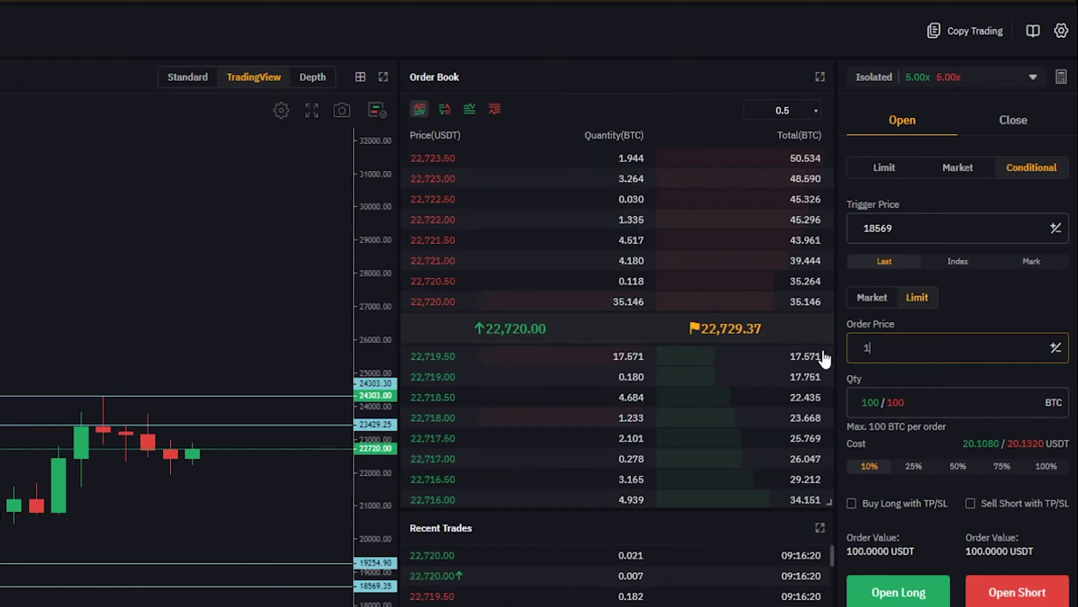
type("9254")
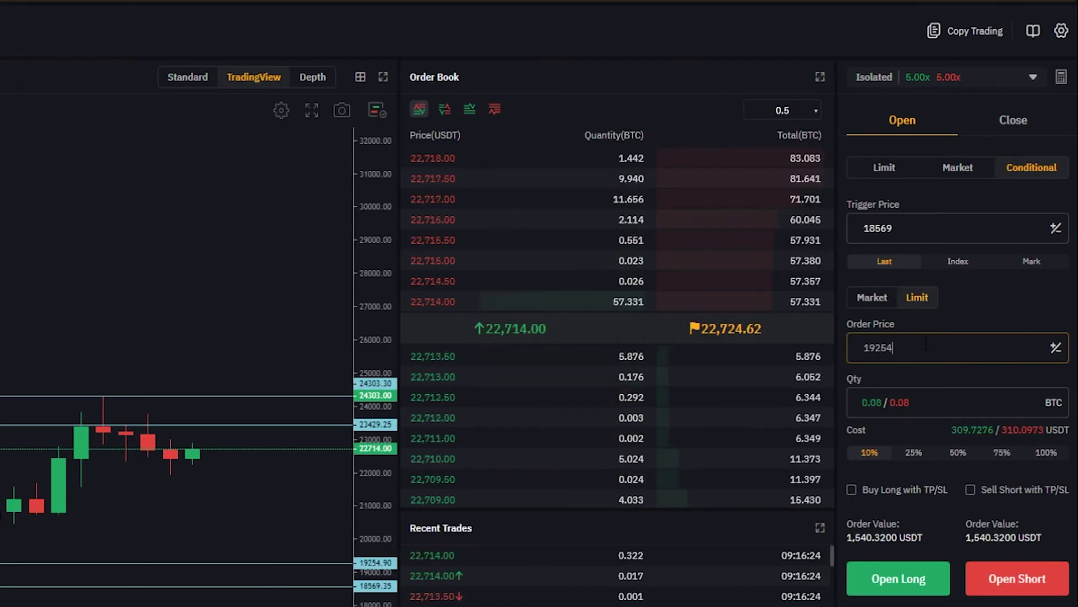
left_click(868, 456)
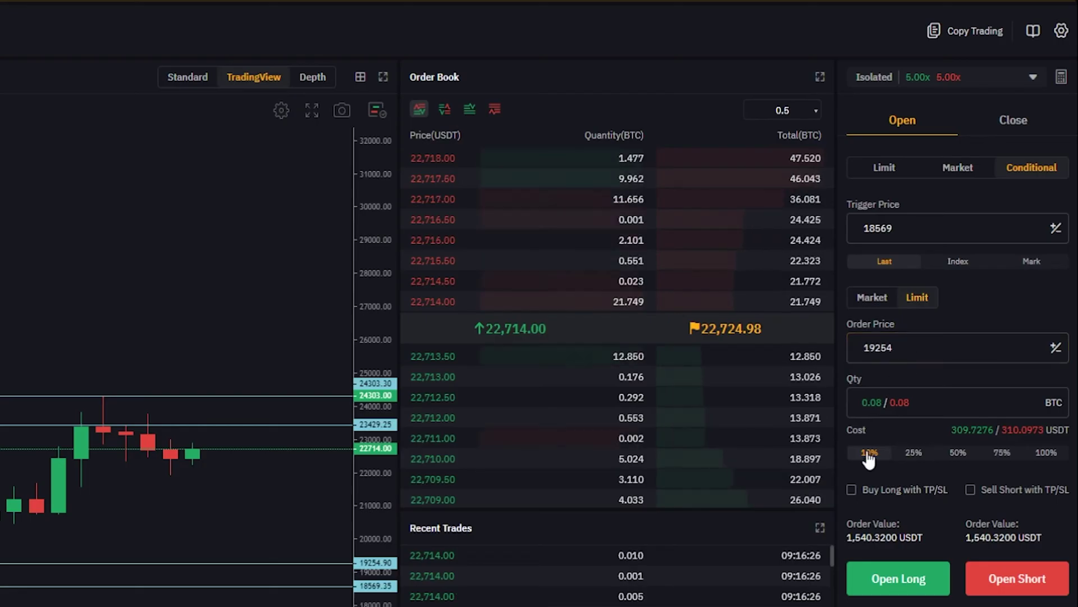
left_click(1012, 580)
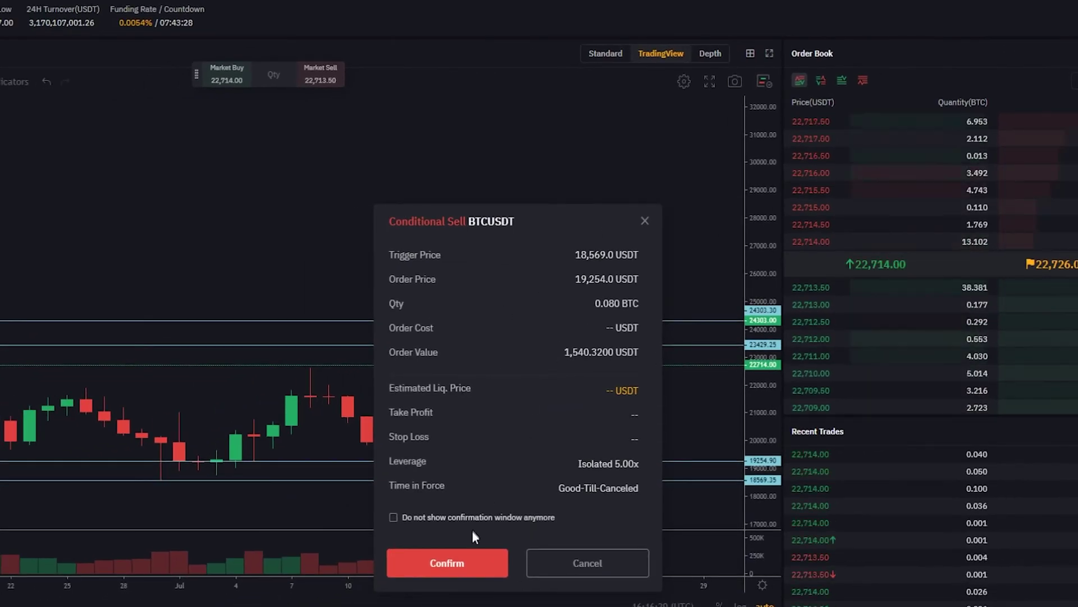
left_click(464, 565)
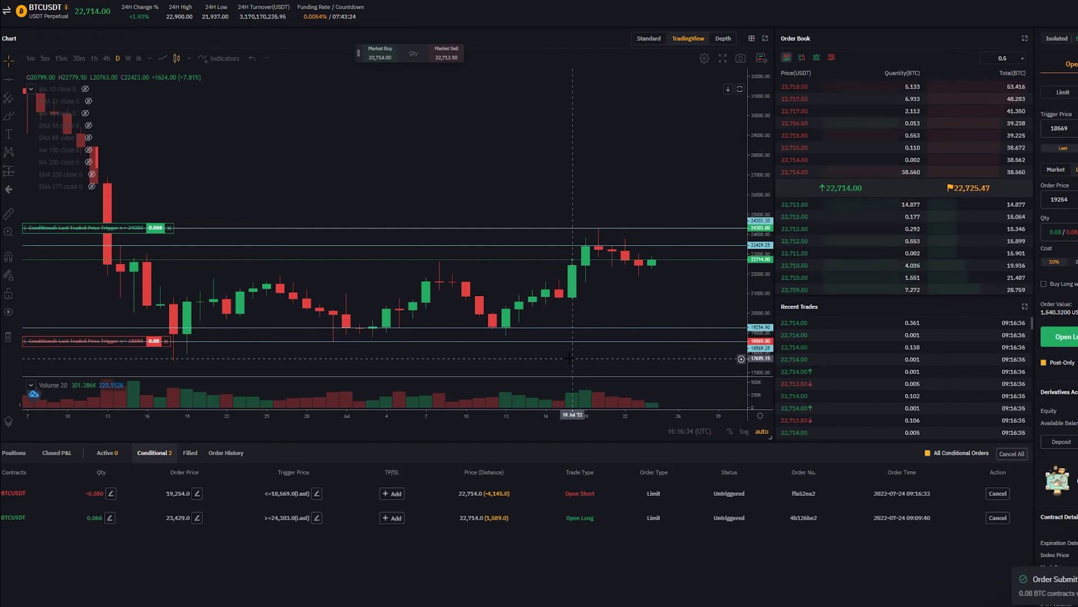
left_click(14, 118)
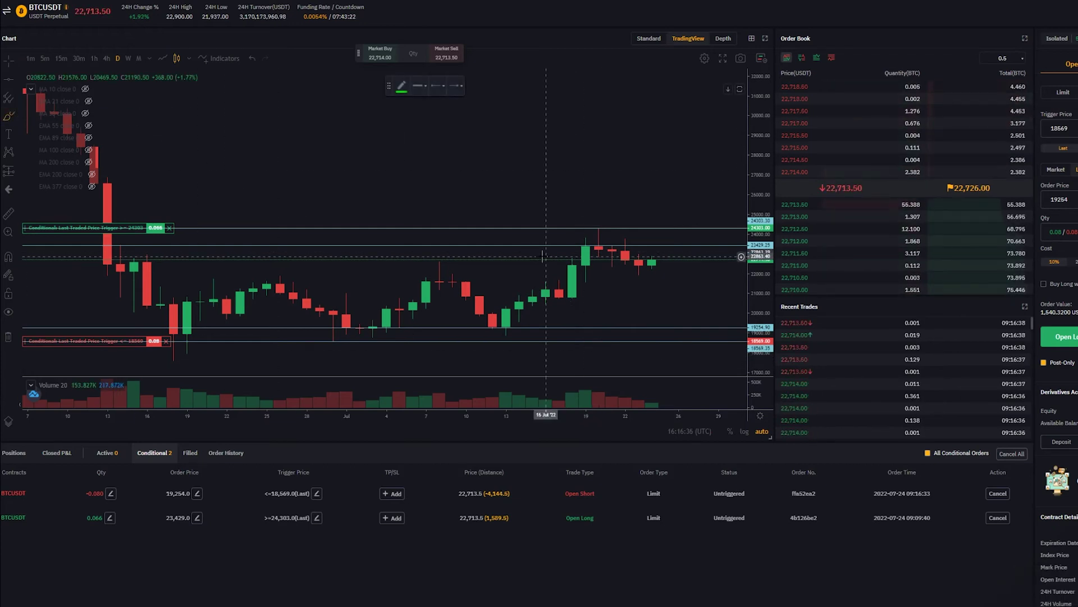
left_click_drag(651, 262, 667, 307)
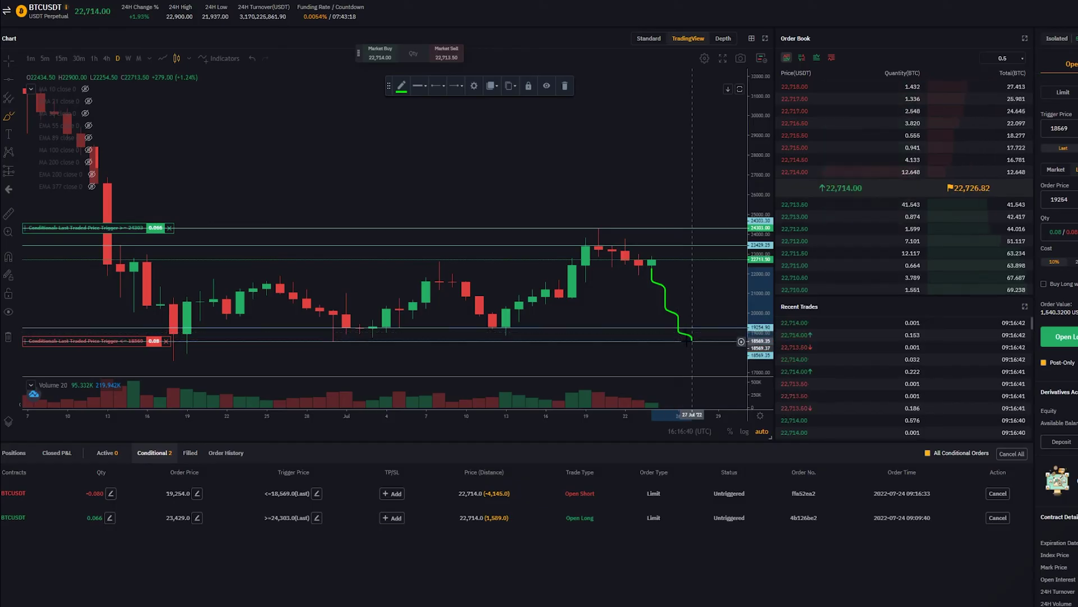
left_click_drag(688, 340, 709, 328)
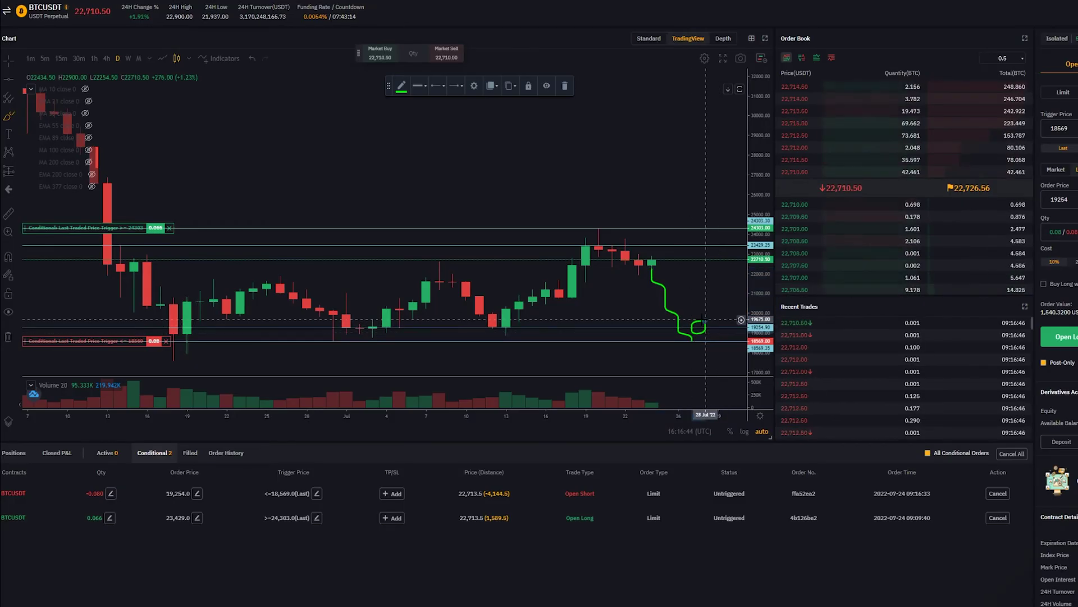
key("ctrl+z")
left_click(692, 338)
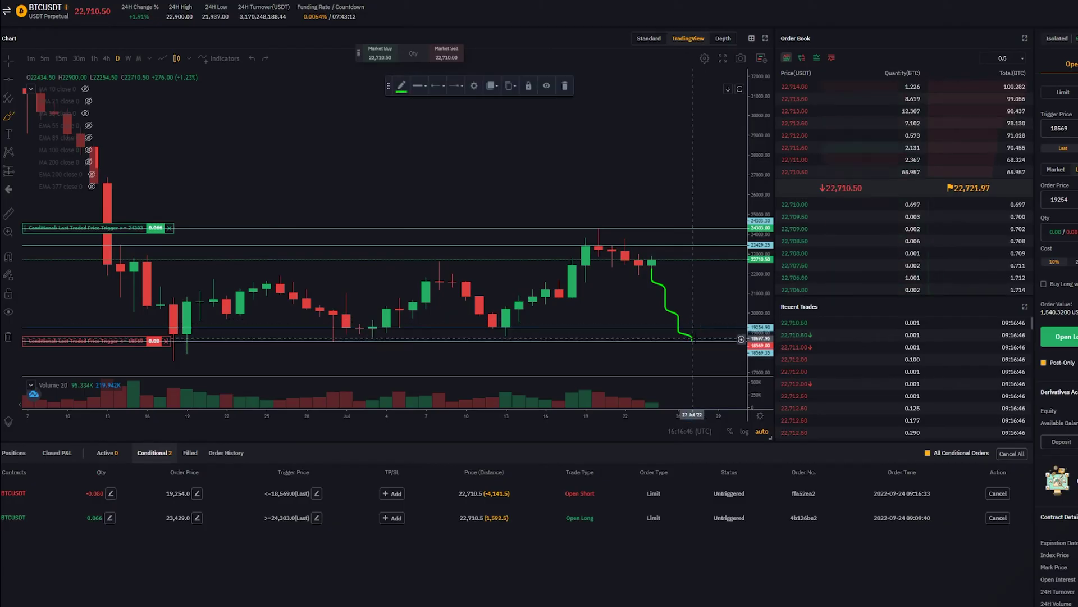
left_click_drag(706, 327, 719, 346)
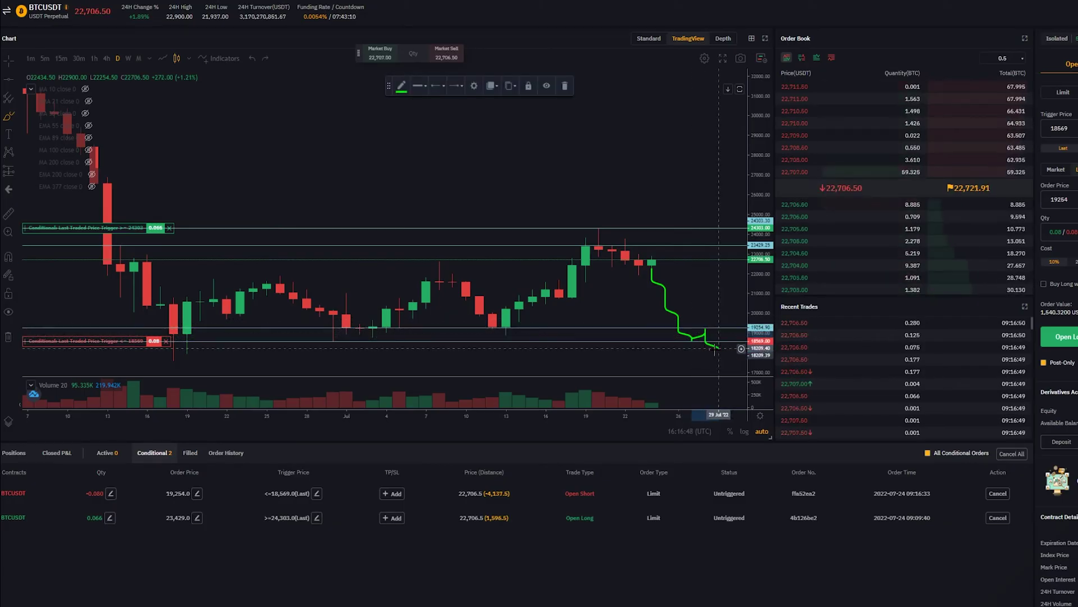
left_click_drag(728, 391, 725, 388)
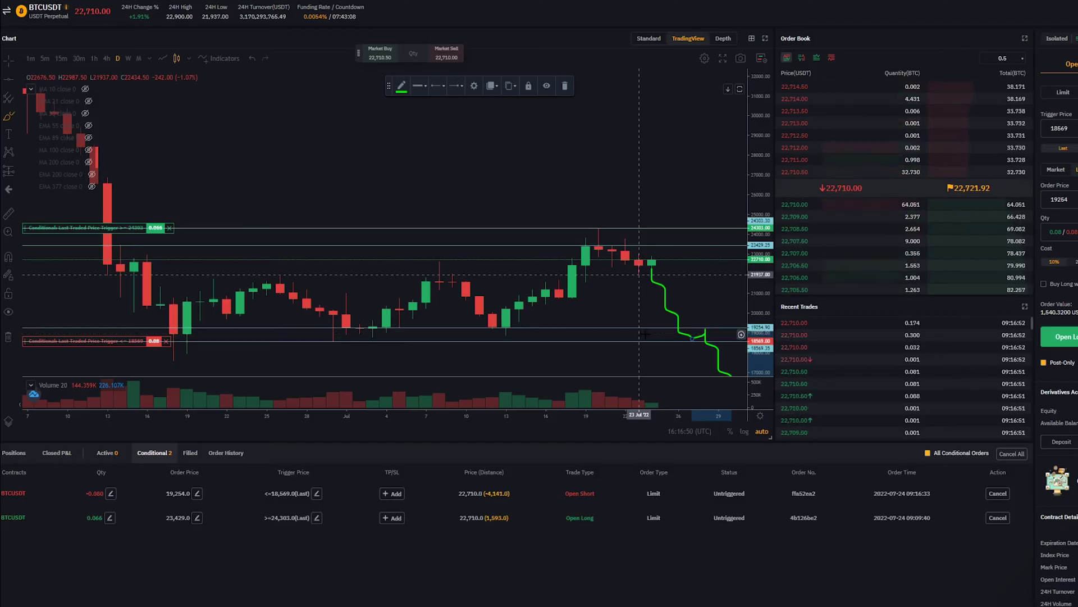
key("ctrl+z")
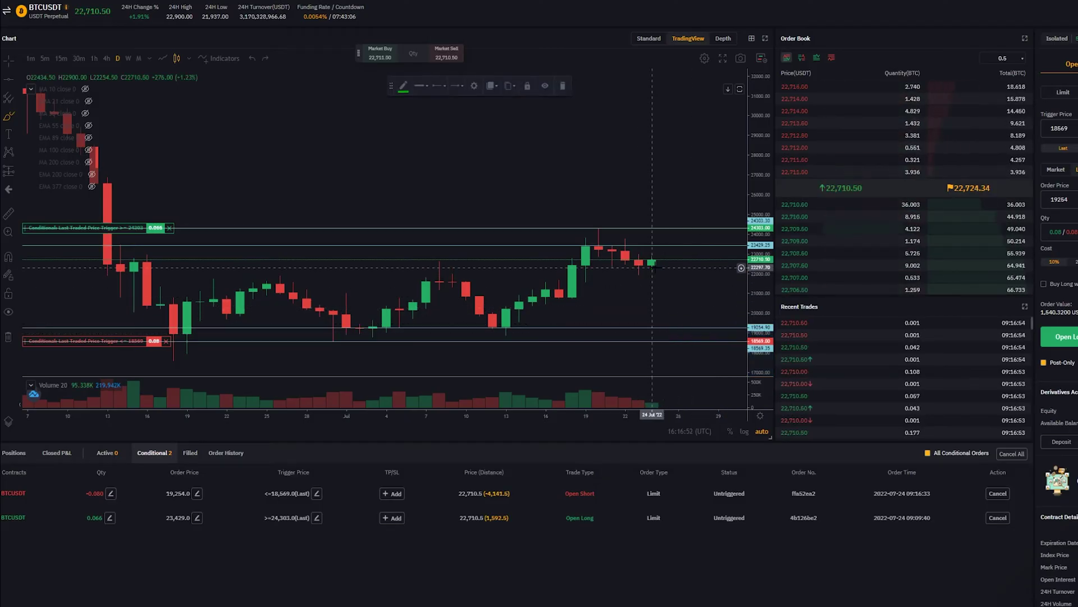
left_click_drag(652, 266, 680, 302)
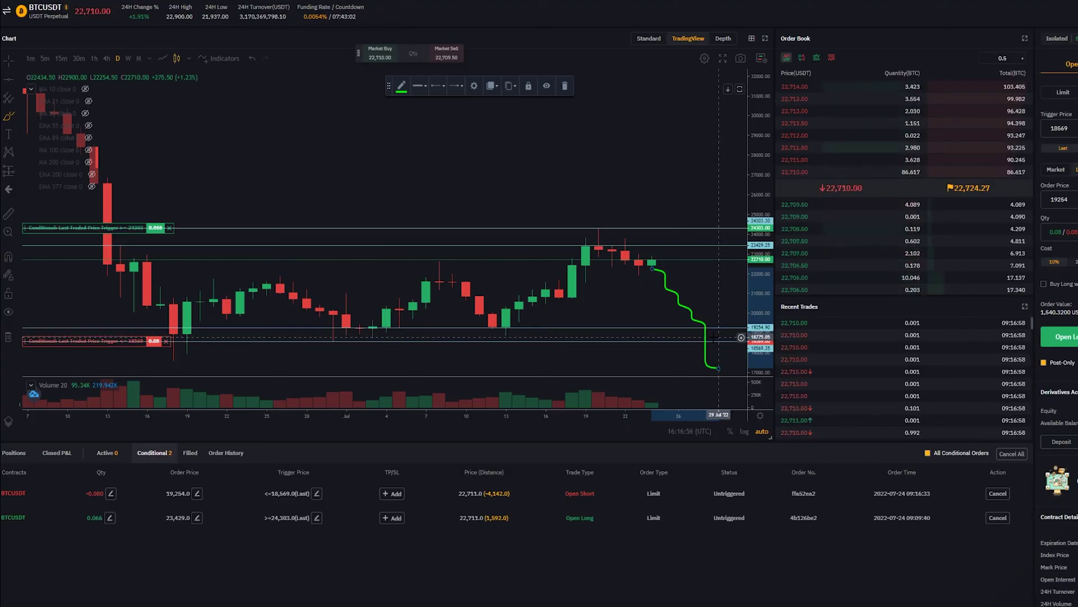
key("ctrl+z")
left_click_drag(653, 267, 692, 327)
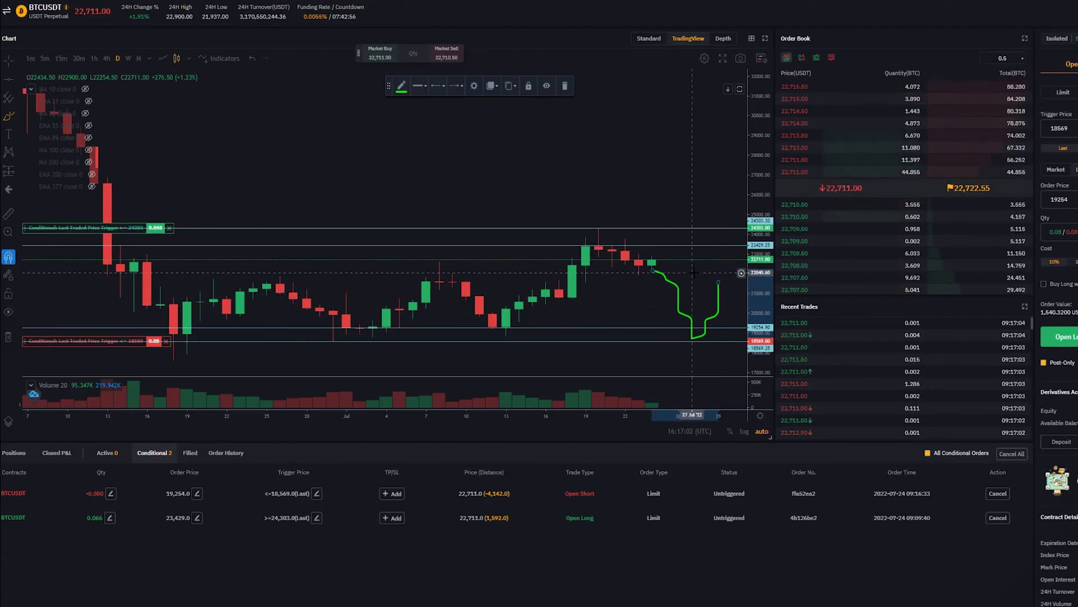
key("ctrl+z")
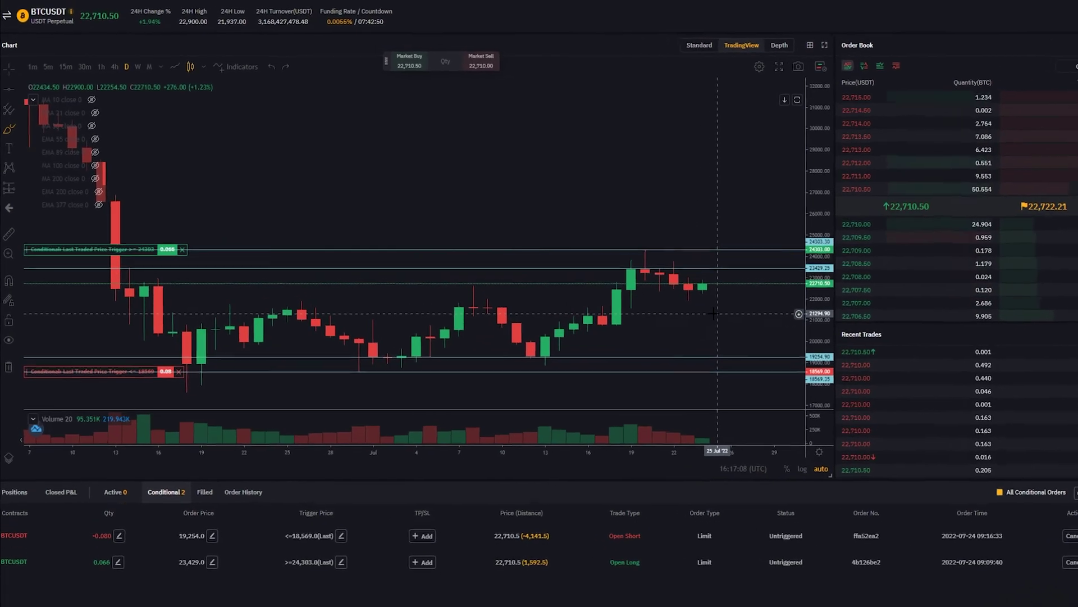
mouse_move(924, 324)
left_mouse_down()
mouse_move(888, 321)
mouse_move(924, 373)
mouse_move(906, 313)
left_mouse_up()
mouse_move(921, 463)
left_mouse_down()
mouse_move(868, 475)
mouse_move(924, 484)
mouse_move(906, 465)
left_mouse_up()
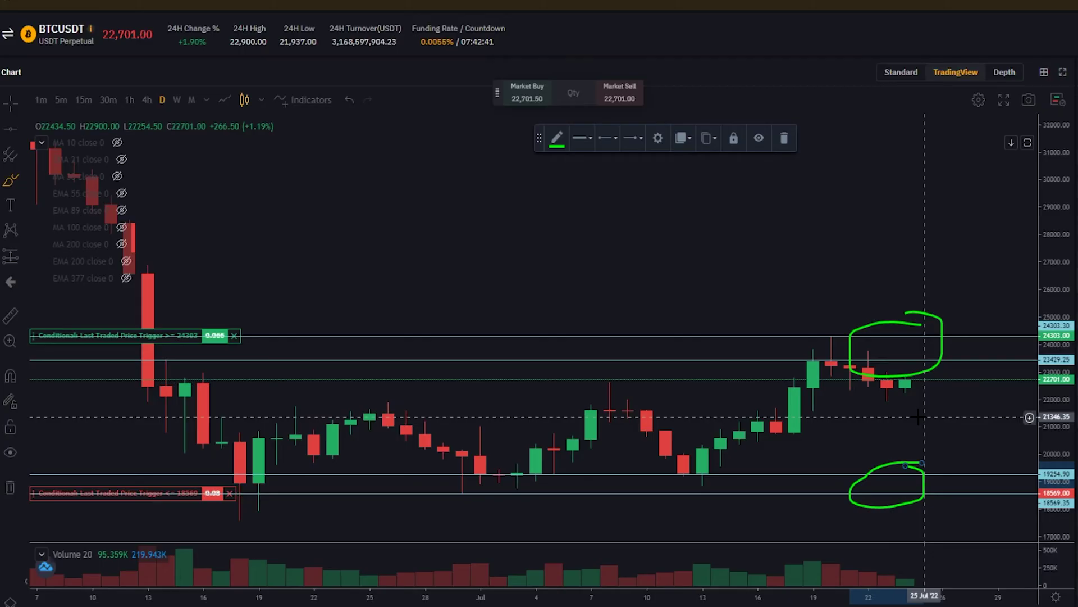
mouse_move(924, 354)
left_mouse_down()
mouse_move(893, 370)
mouse_move(905, 347)
left_mouse_up()
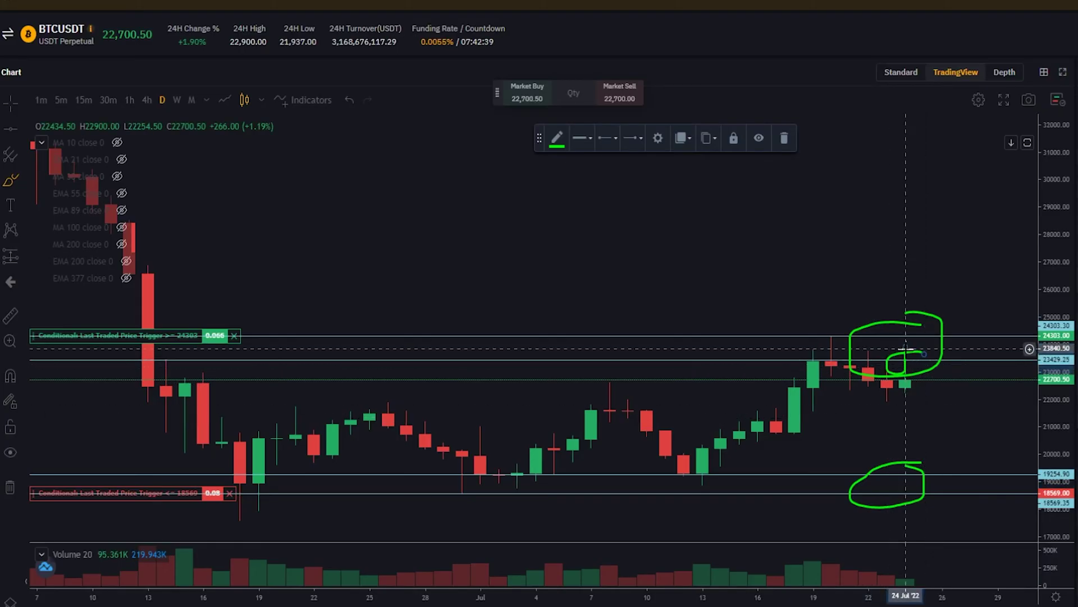
key("Escape")
key("Delete")
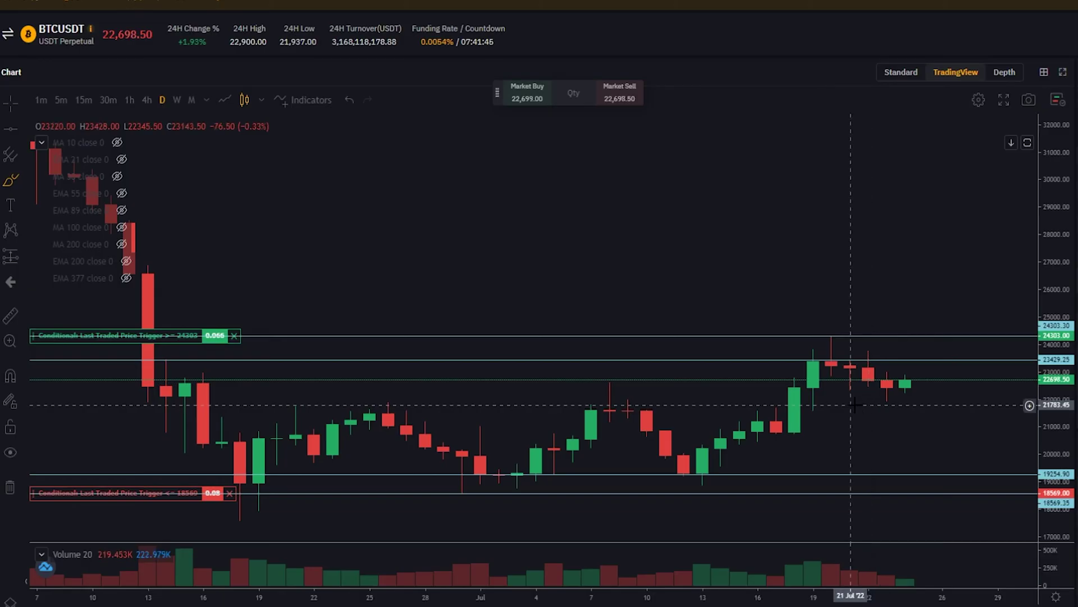
- Hide the 24303 horizontal line and remove the 18569 horizontal line
left_click(926, 336)
right_click(924, 336)
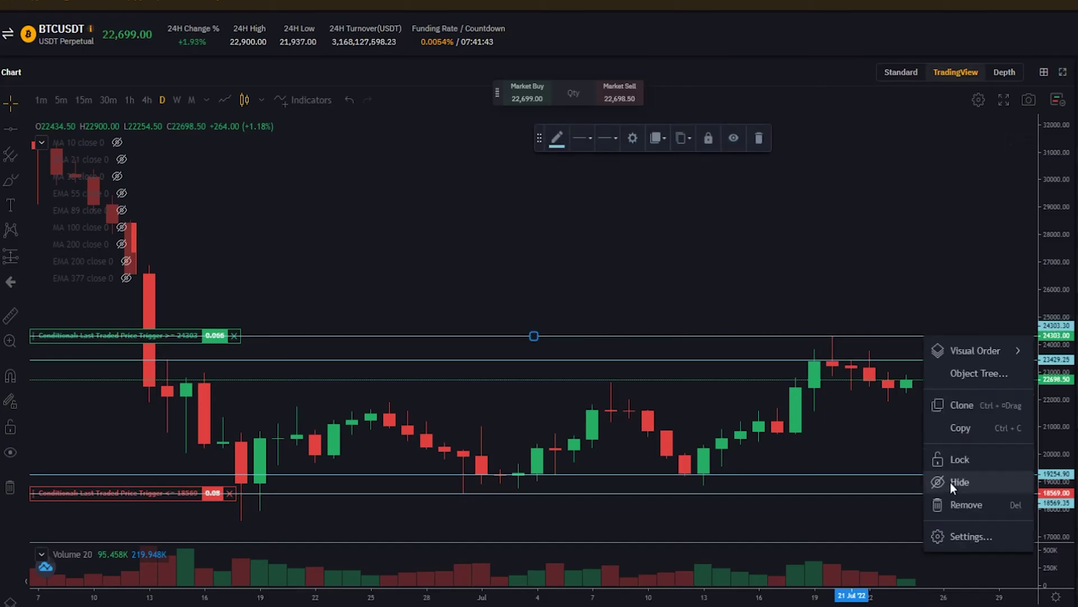
left_click(949, 480)
left_click(934, 494)
right_click(931, 493)
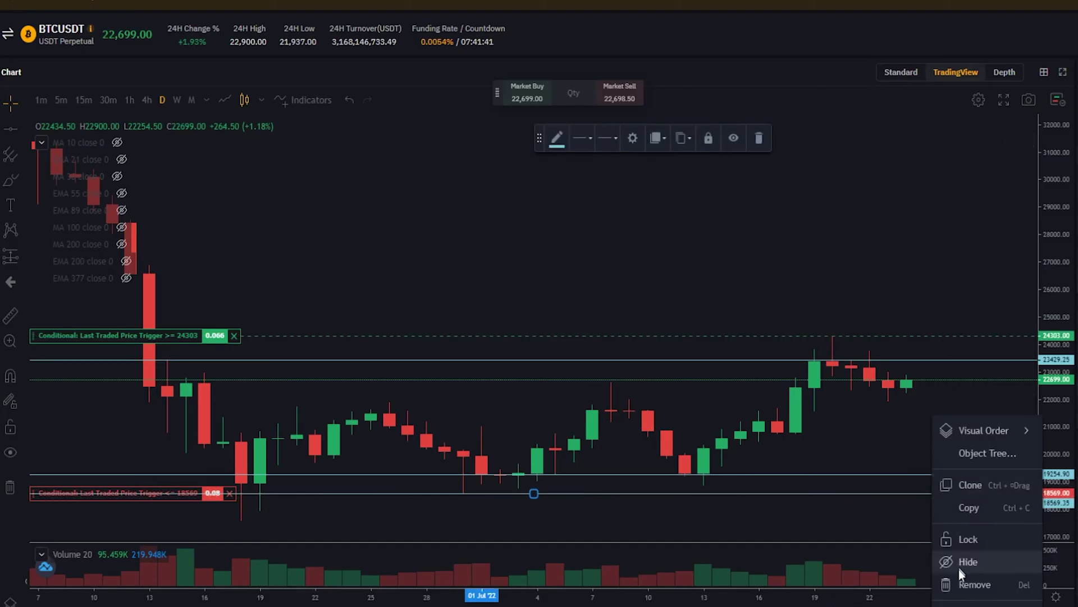
left_click(963, 560)
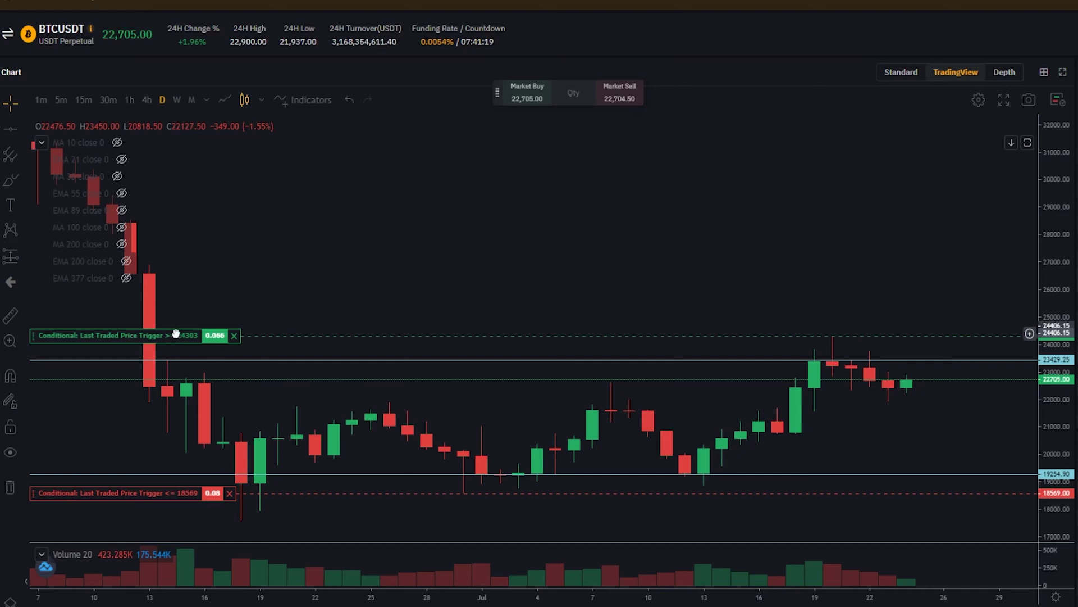
- Drag the green long trigger line to 23866 and the red short trigger line to 17926.5
left_click_drag(176, 333, 176, 348)
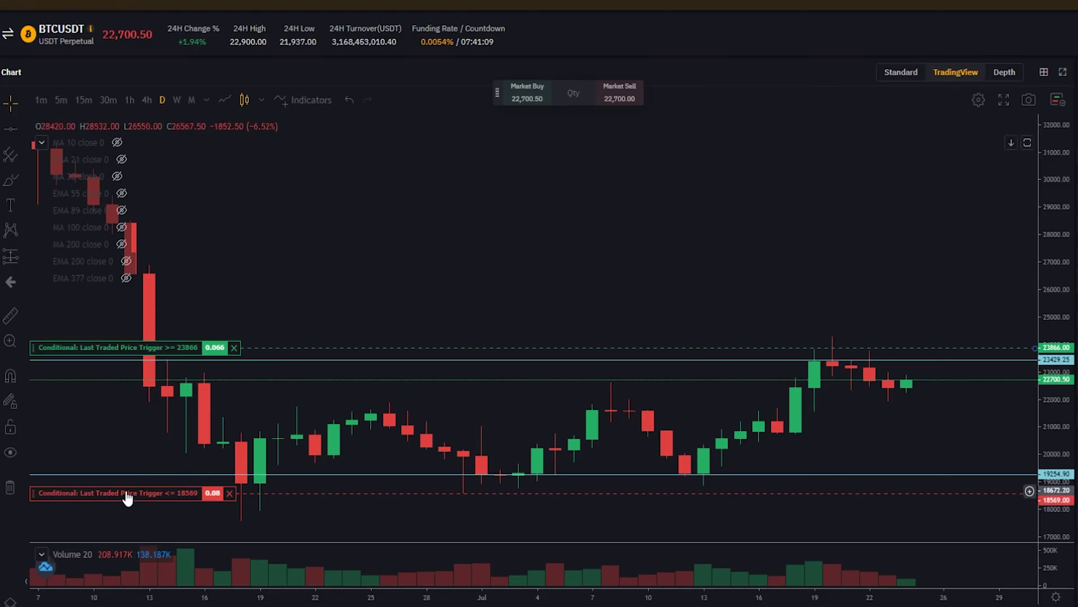
left_click_drag(125, 491, 125, 518)
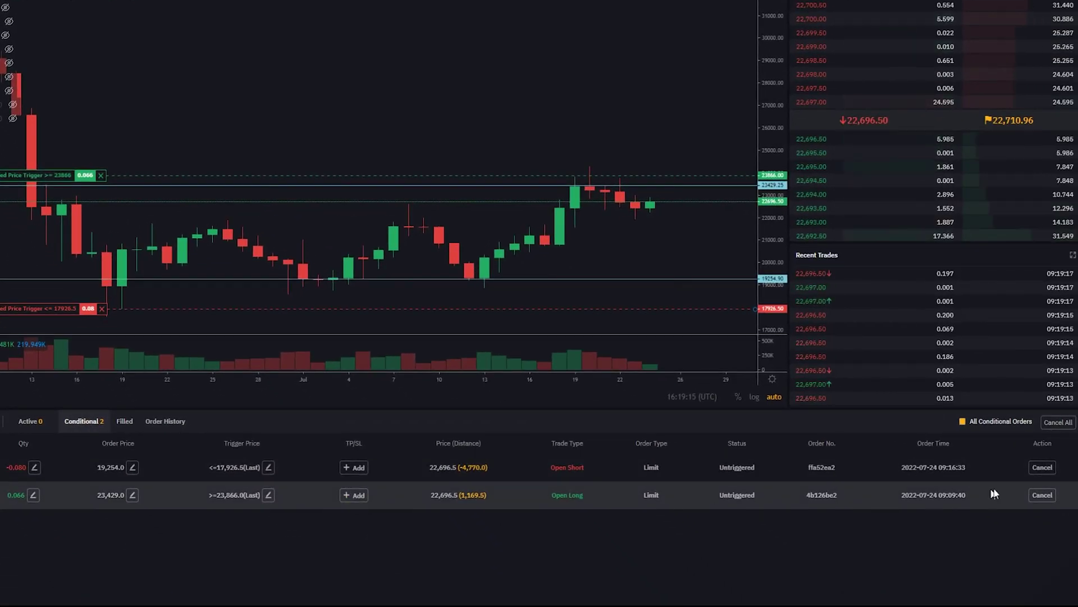
- Cancel the conditional short, then the remaining conditional order, from the orders list
left_click(1040, 468)
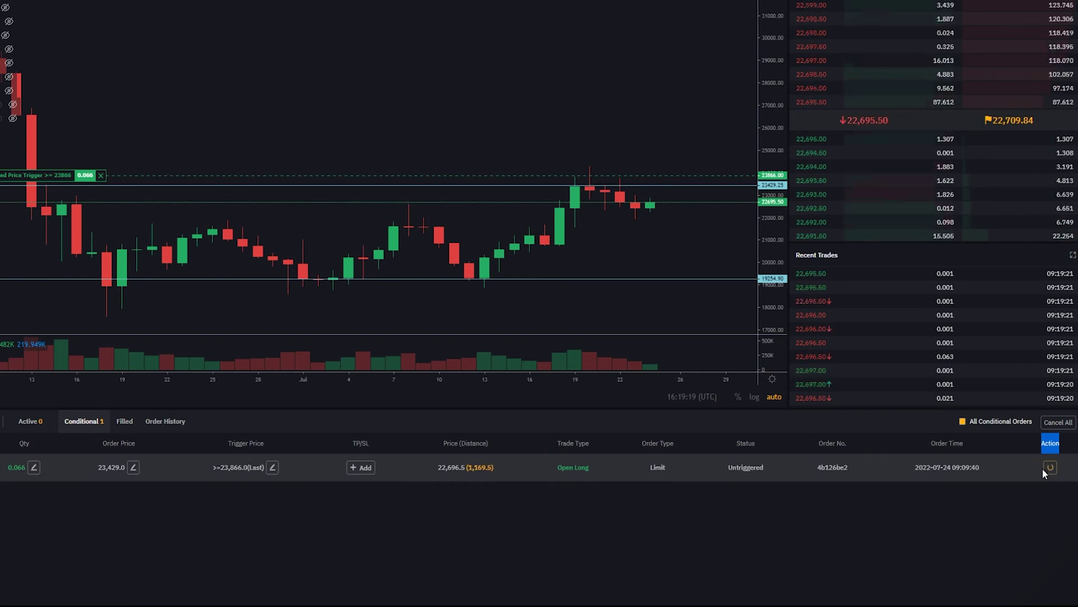
left_click(1042, 467)
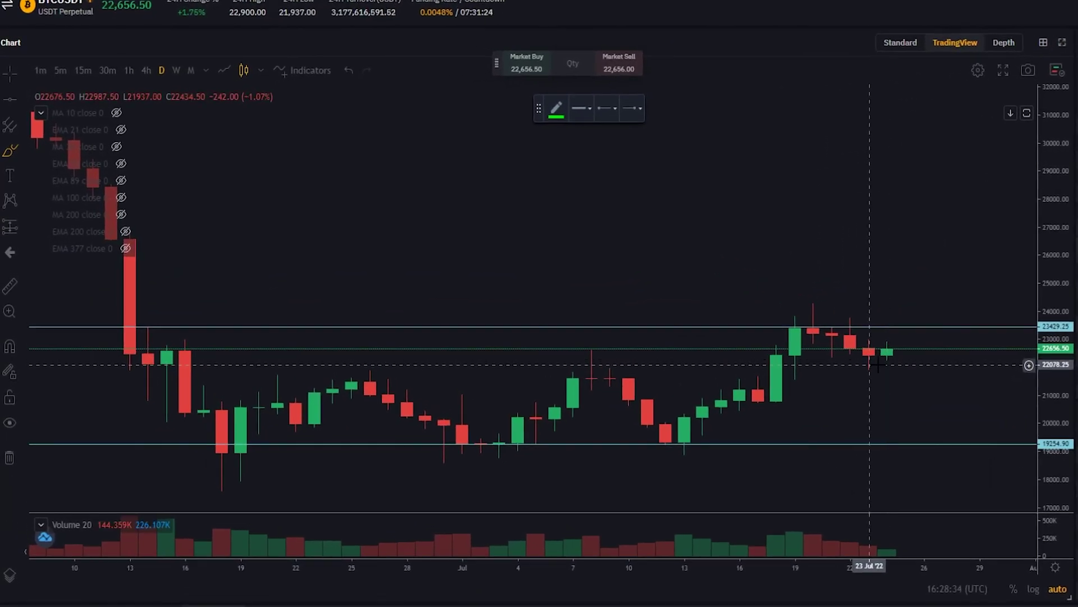
- Sketch and undo three brush strokes, then draw a horizontal line at 24295.95
mouse_move(831, 290)
left_mouse_down()
mouse_move(795, 295)
mouse_move(832, 312)
mouse_move(830, 288)
left_mouse_up()
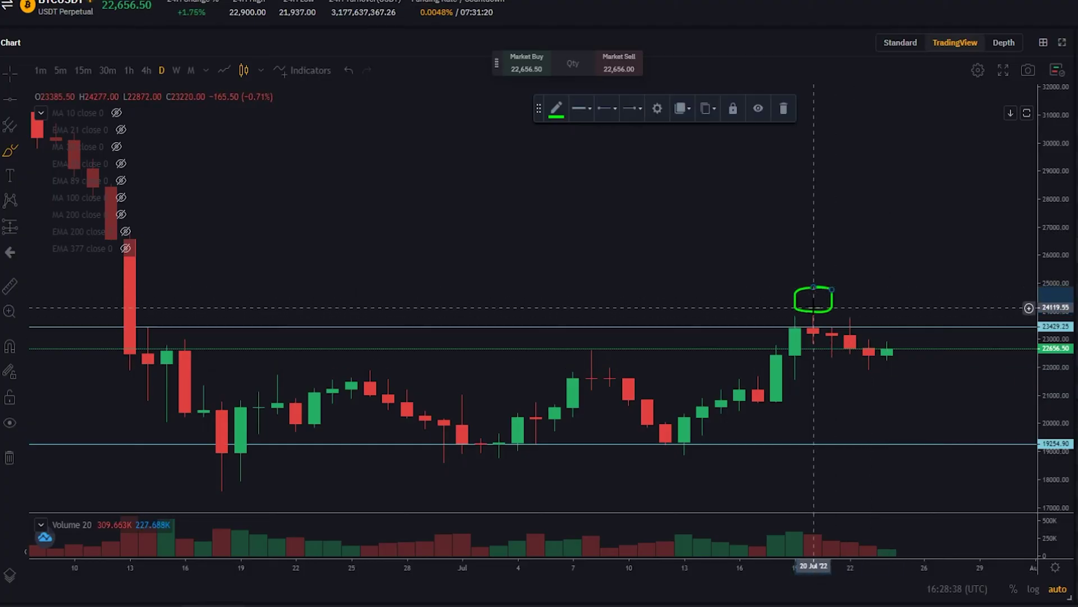
key("ctrl+z")
mouse_move(886, 342)
left_mouse_down()
mouse_move(937, 257)
mouse_move(939, 188)
left_mouse_up()
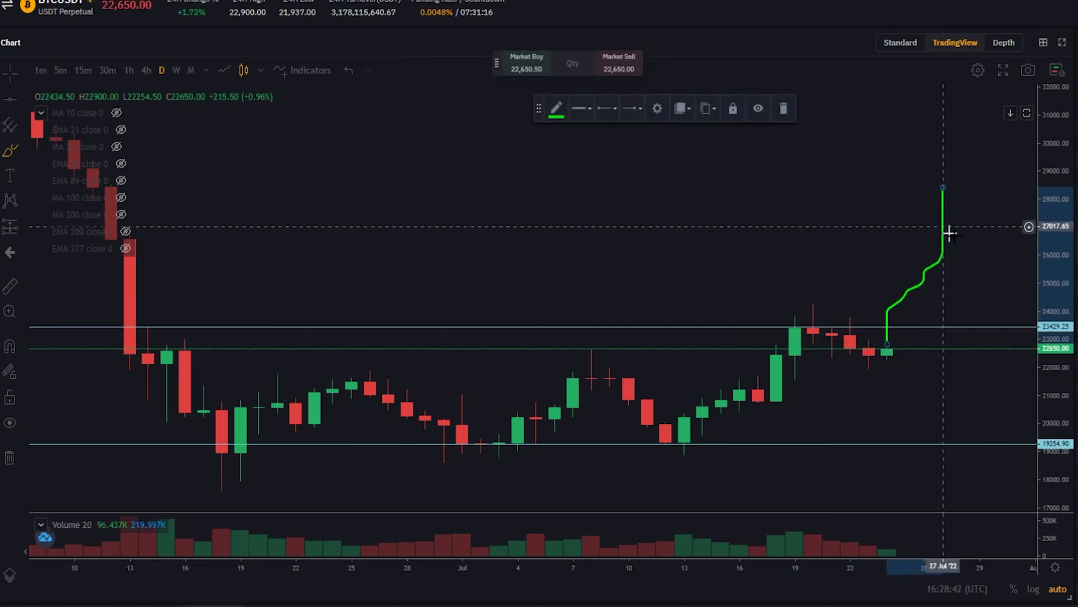
key("ctrl+z")
left_click_drag(906, 301, 925, 325)
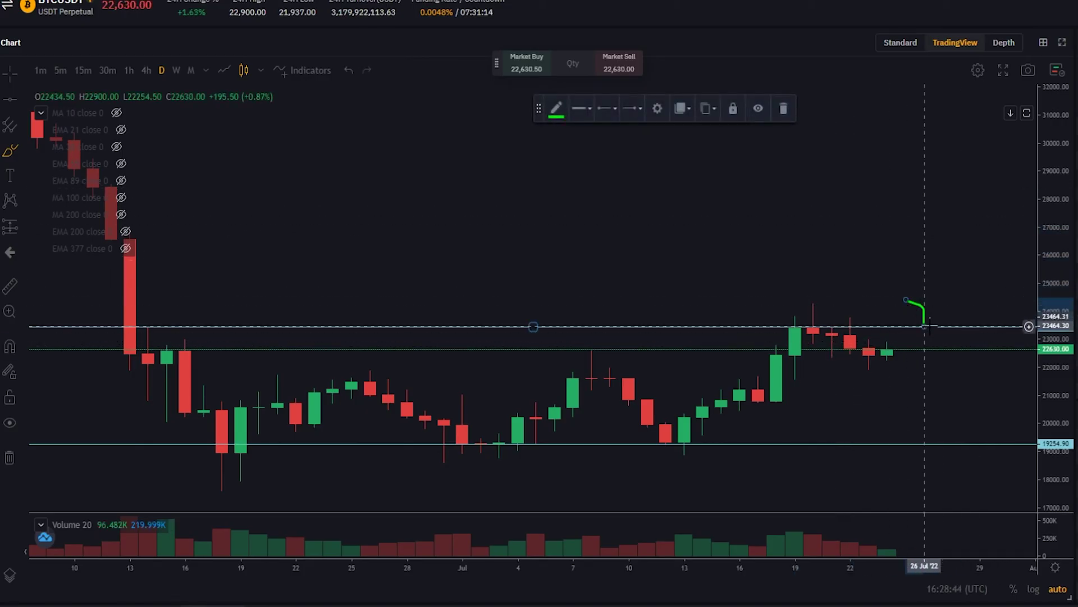
key("ctrl+z")
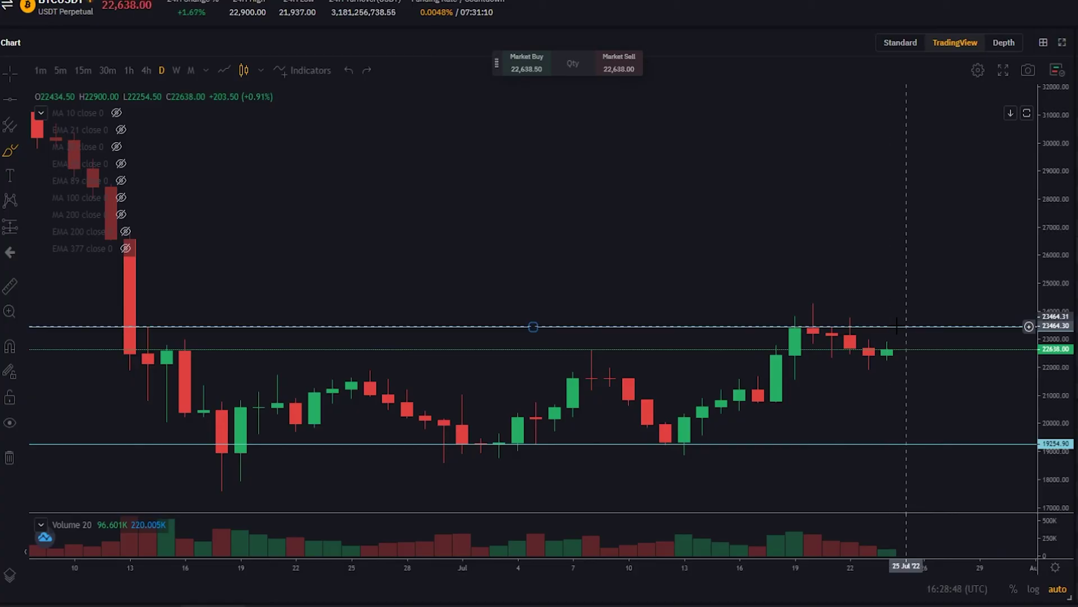
left_click(10, 99)
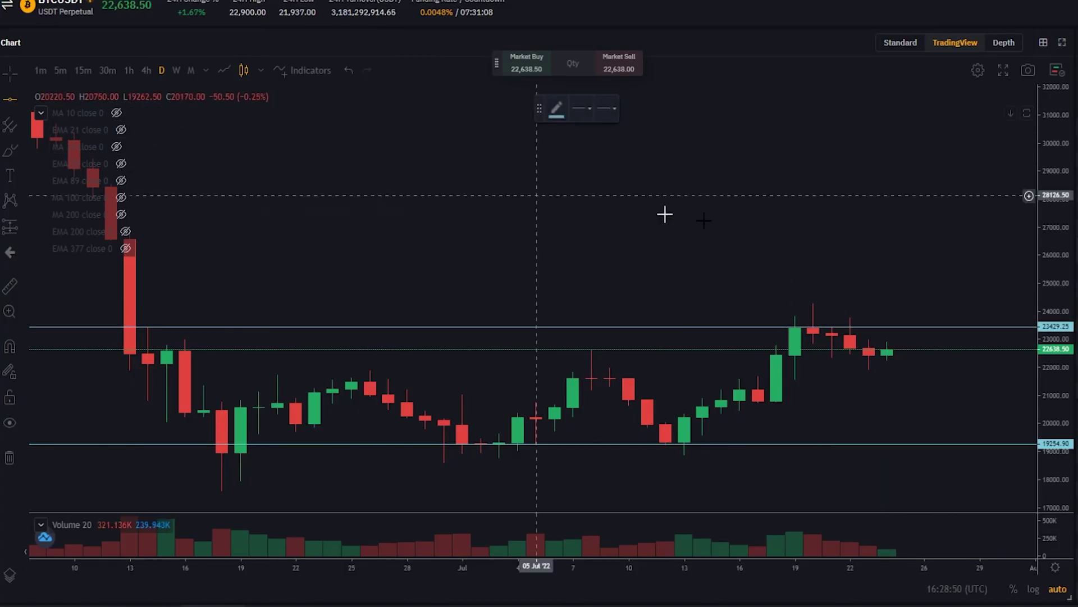
left_click(908, 302)
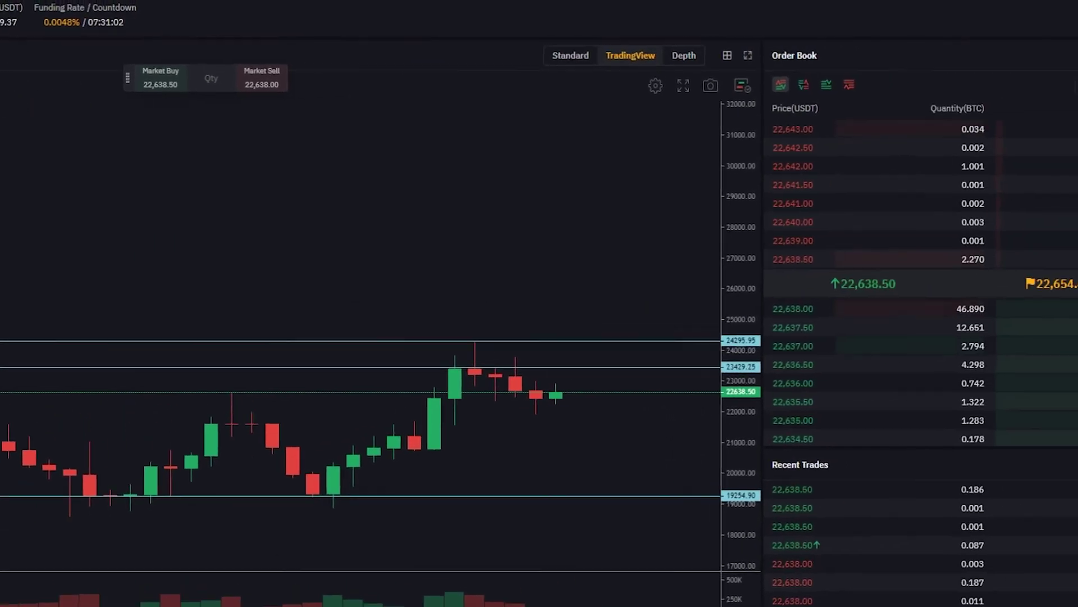
- Submit and confirm a Market conditional long at trigger 24295, using 10% quantity (0.063 BTC)
left_click(874, 290)
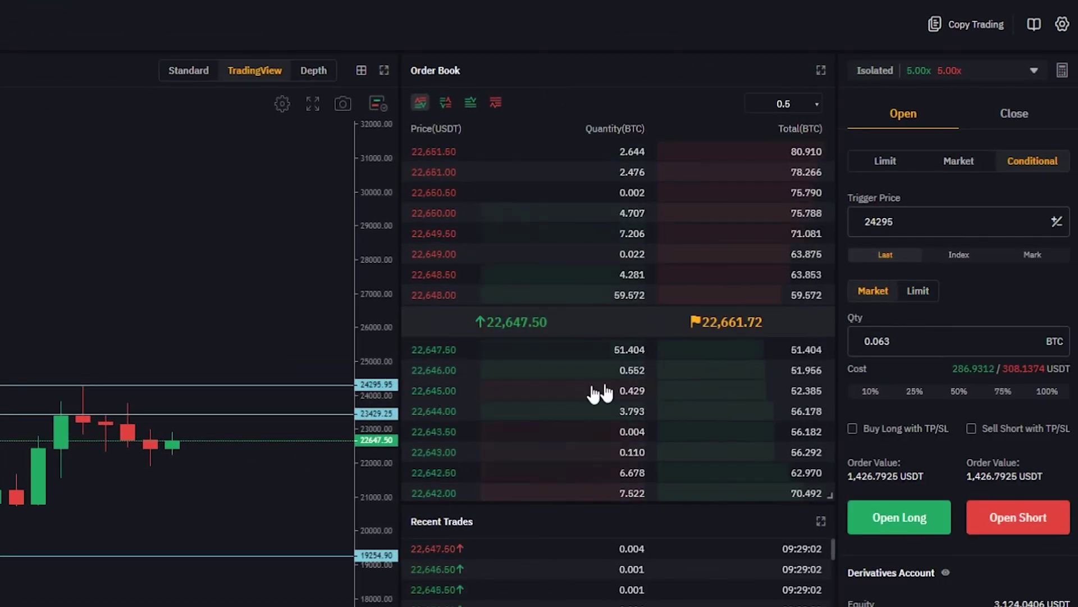
double_click(901, 222)
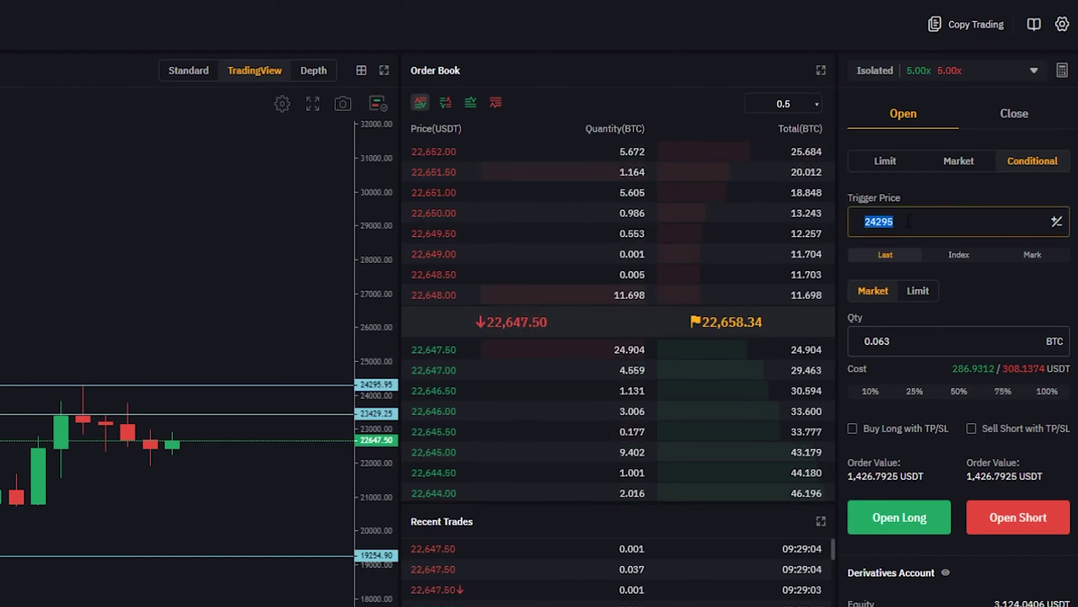
left_click(906, 222)
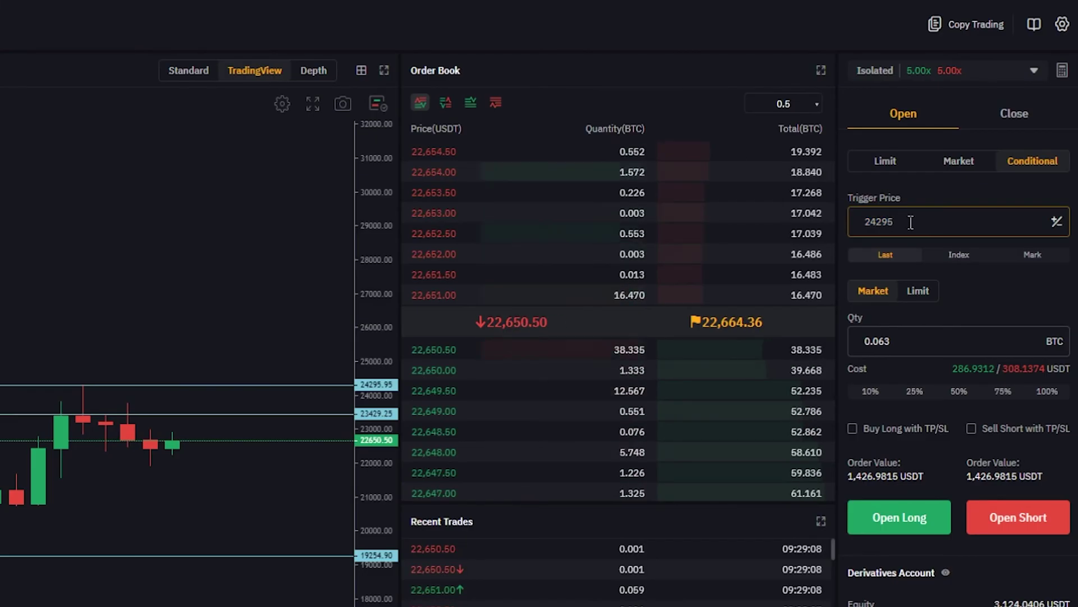
left_click(869, 393)
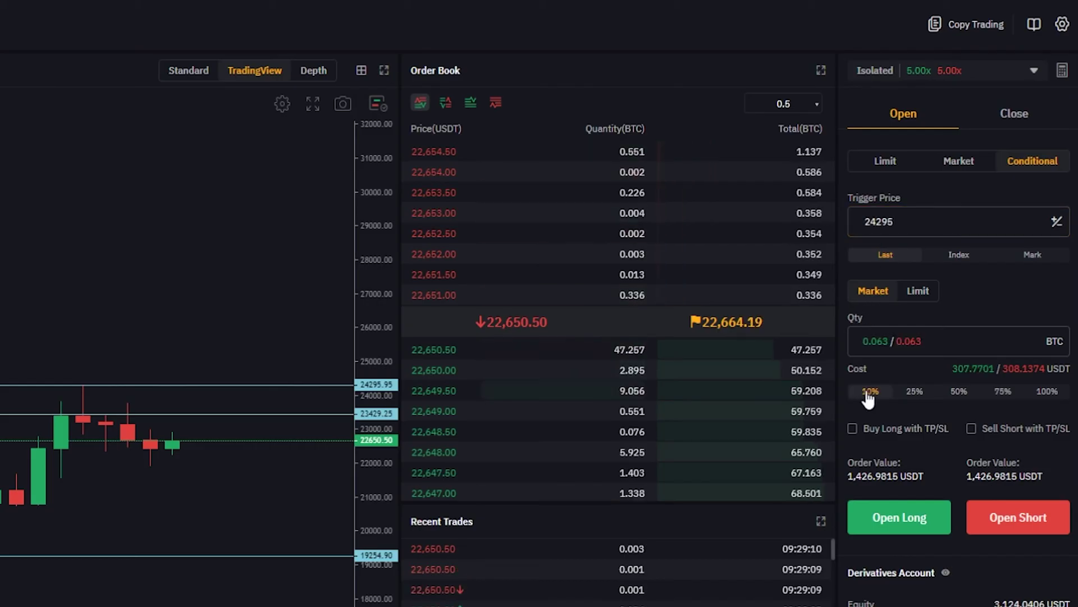
left_click(898, 514)
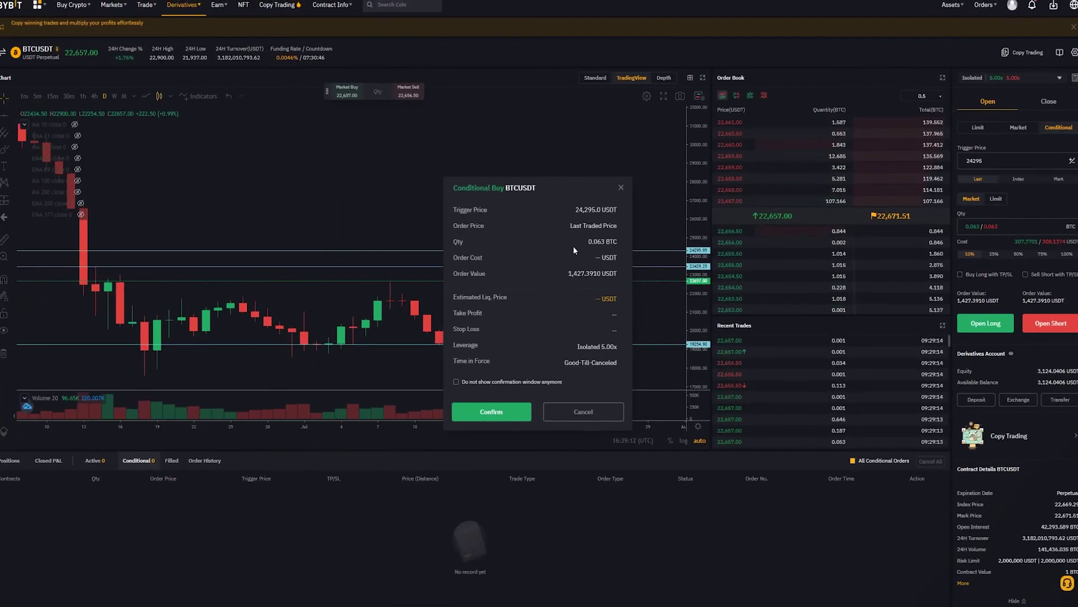
left_click(492, 414)
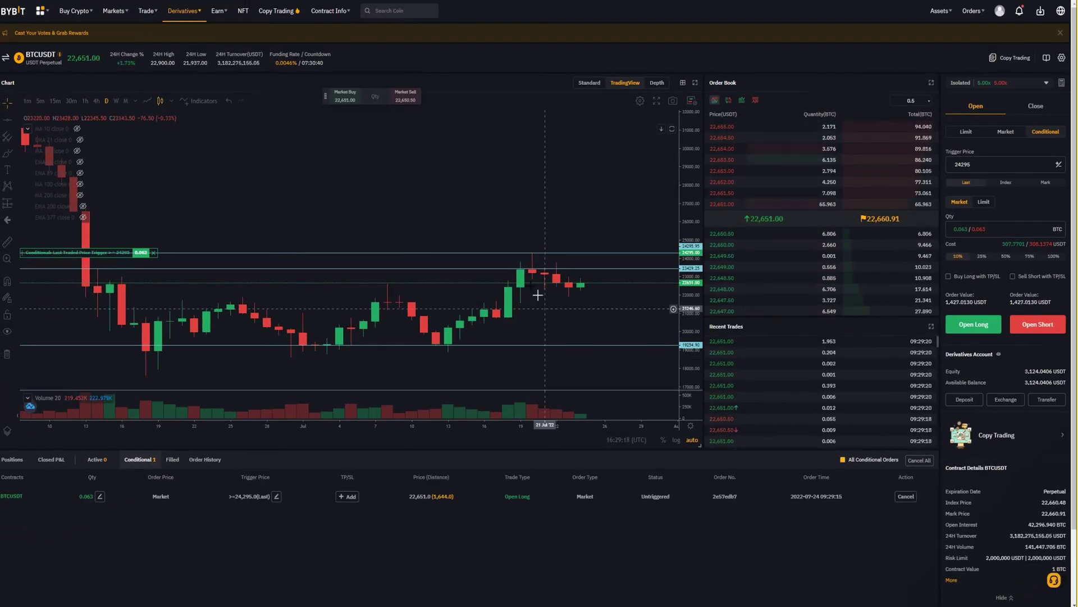
- Sketch and undo trial price paths, then delete the 24295.95 level line
left_click(629, 268)
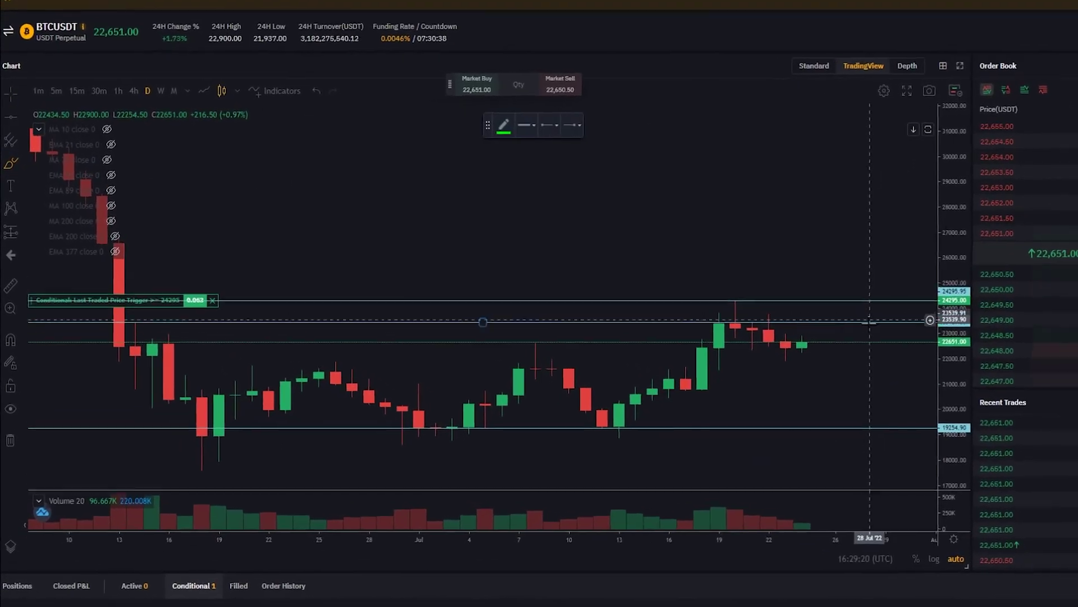
left_click_drag(803, 344, 853, 221)
mouse_move(939, 319)
left_mouse_down()
mouse_move(915, 308)
mouse_move(915, 323)
mouse_move(980, 197)
left_mouse_up()
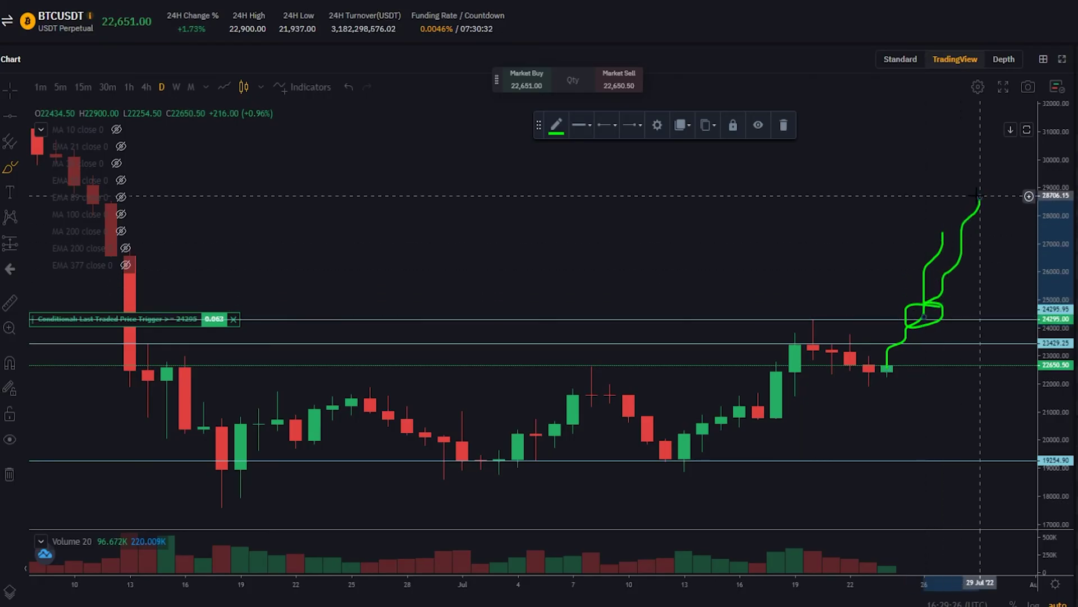
key("ctrl+z")
key("ctrl+z")
left_click_drag(888, 368, 895, 335)
mouse_move(906, 316)
left_mouse_down()
mouse_move(898, 300)
mouse_move(923, 310)
mouse_move(914, 318)
mouse_move(961, 404)
left_mouse_up()
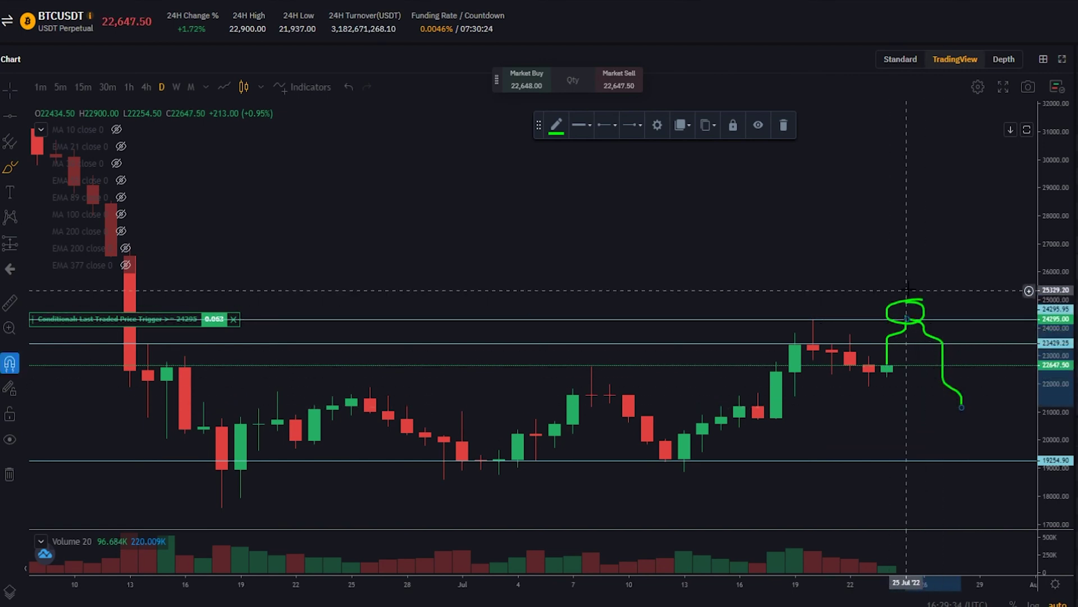
key("ctrl+z")
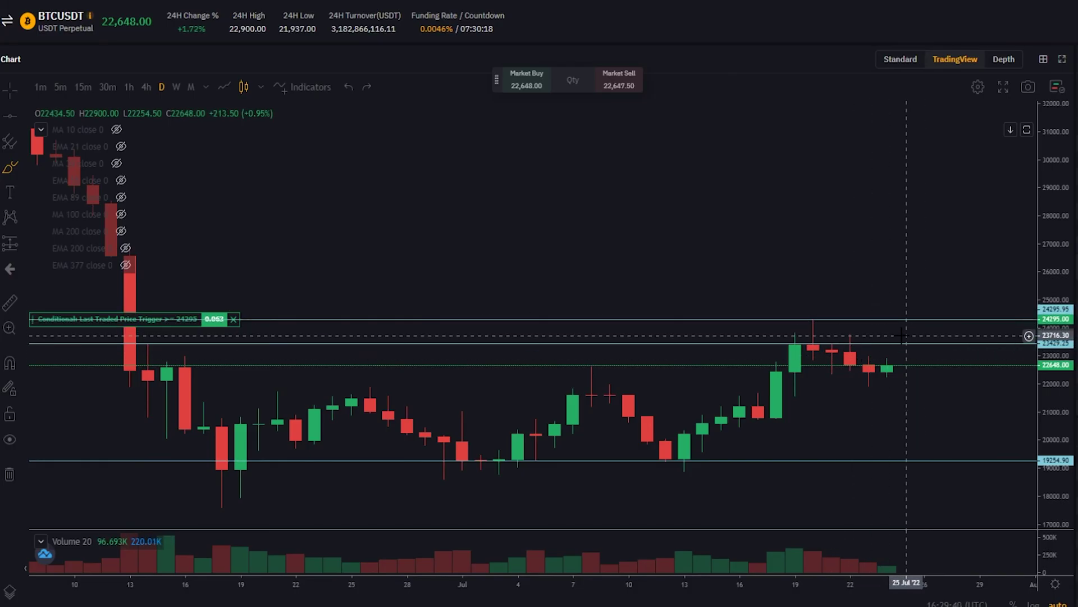
key("Delete")
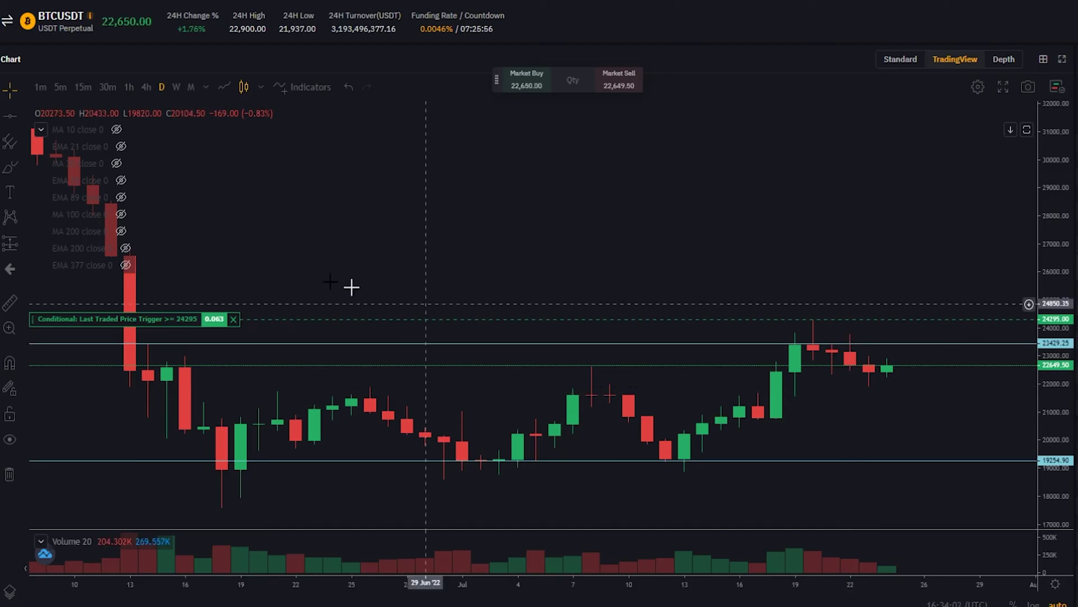
- Undo a trial brush loop and draw a horizontal level at 18575.30
left_click(10, 167)
left_click_drag(444, 471, 438, 477)
key("ctrl+z")
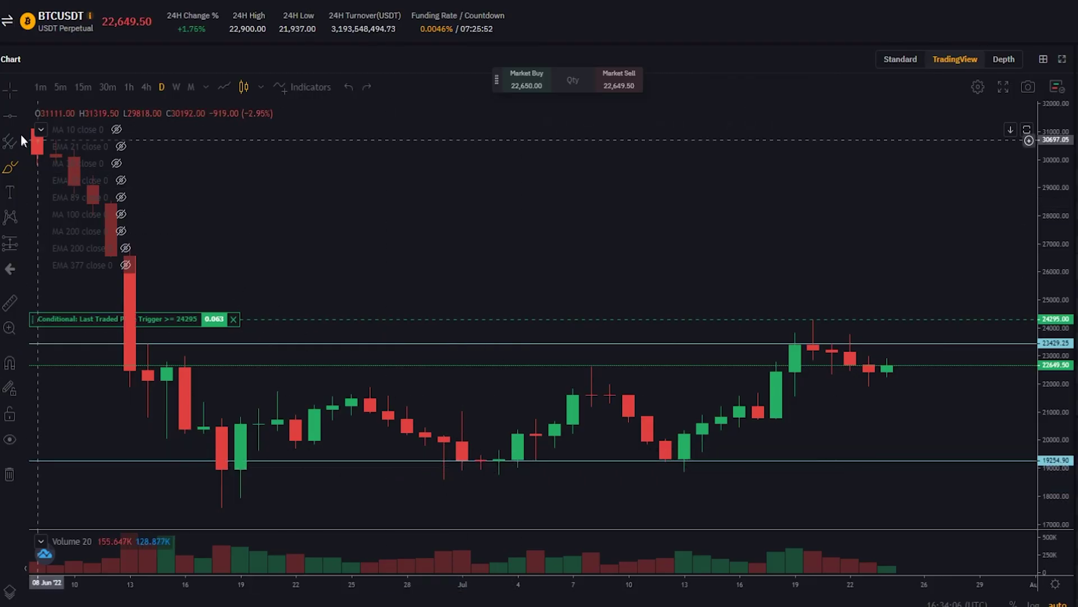
left_click(11, 115)
left_click(530, 479)
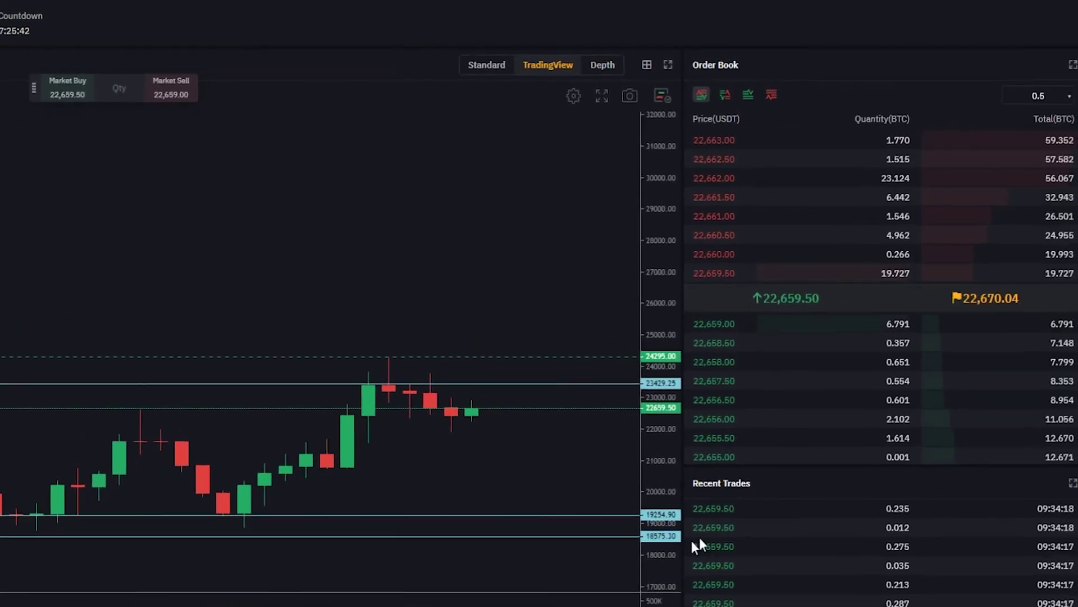
- Submit and confirm a conditional short at trigger 18575 with 10% quantity (0.083 BTC)
double_click(914, 227)
type("1")
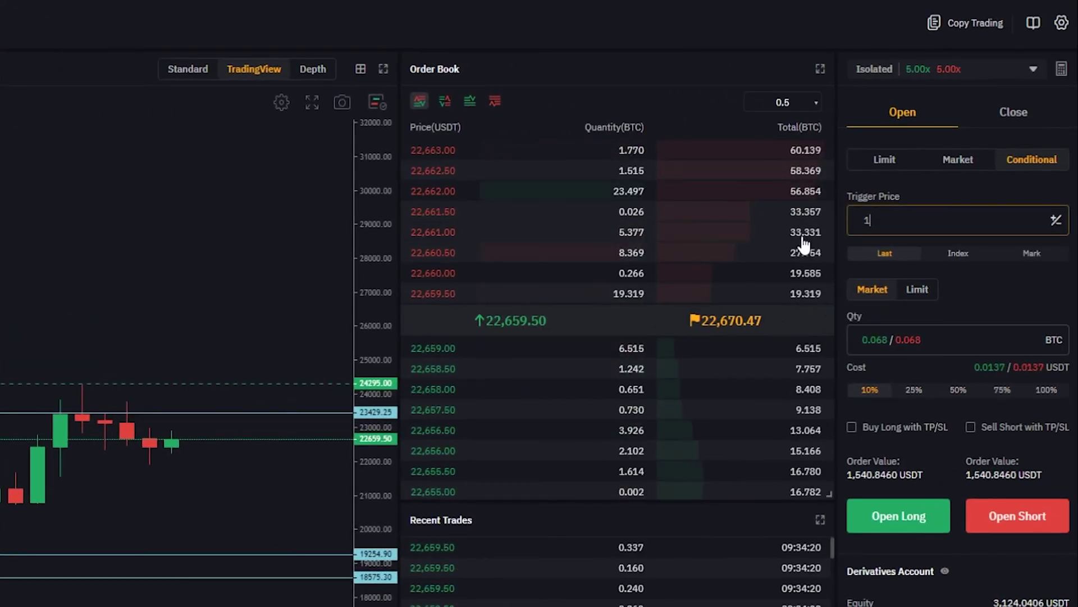
type("8575")
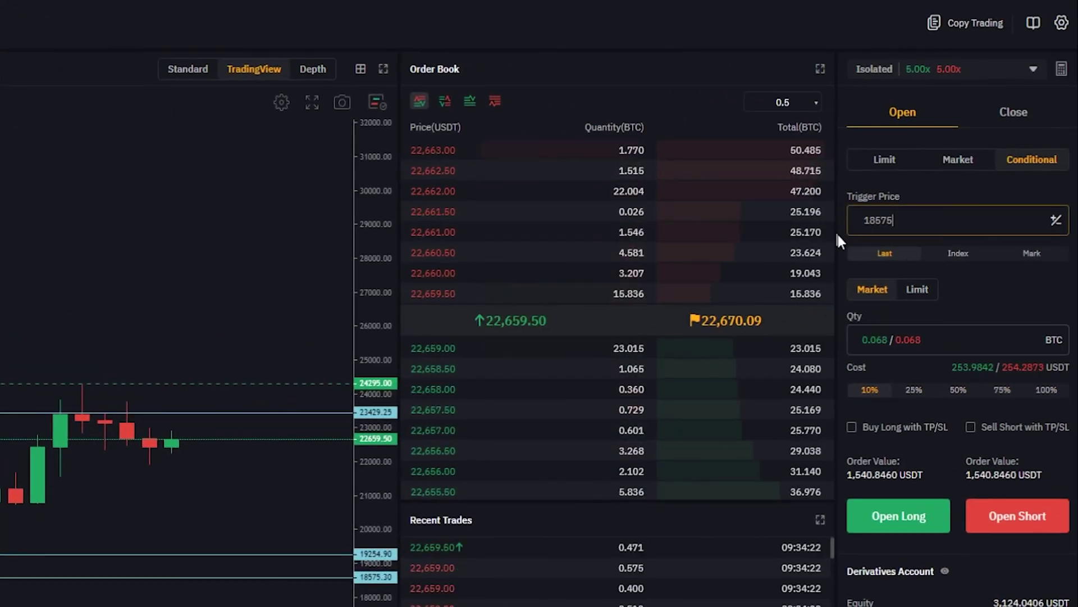
left_click(868, 393)
left_click(1014, 521)
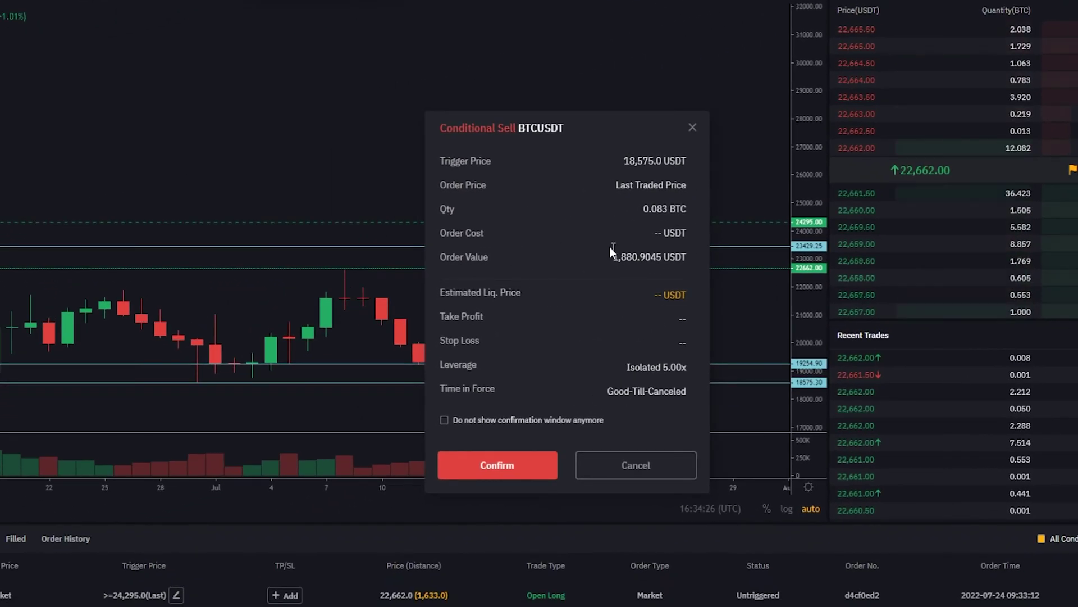
left_click(516, 474)
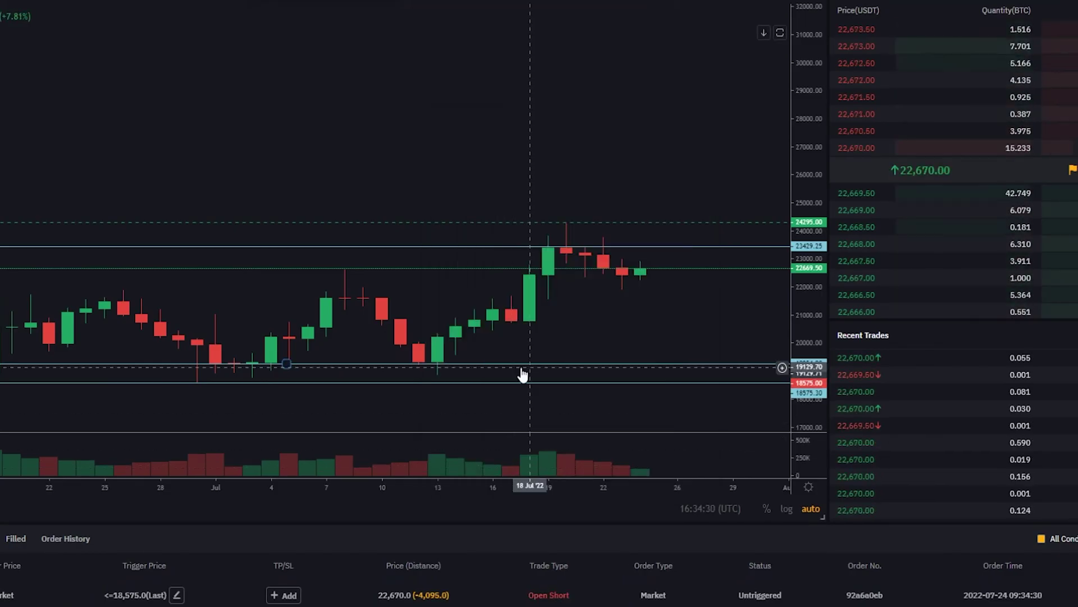
- Remove the 18575.30 level line and drag the green long label down to 23842
mouse_move(640, 278)
left_mouse_down()
mouse_move(700, 349)
mouse_move(715, 425)
left_mouse_up()
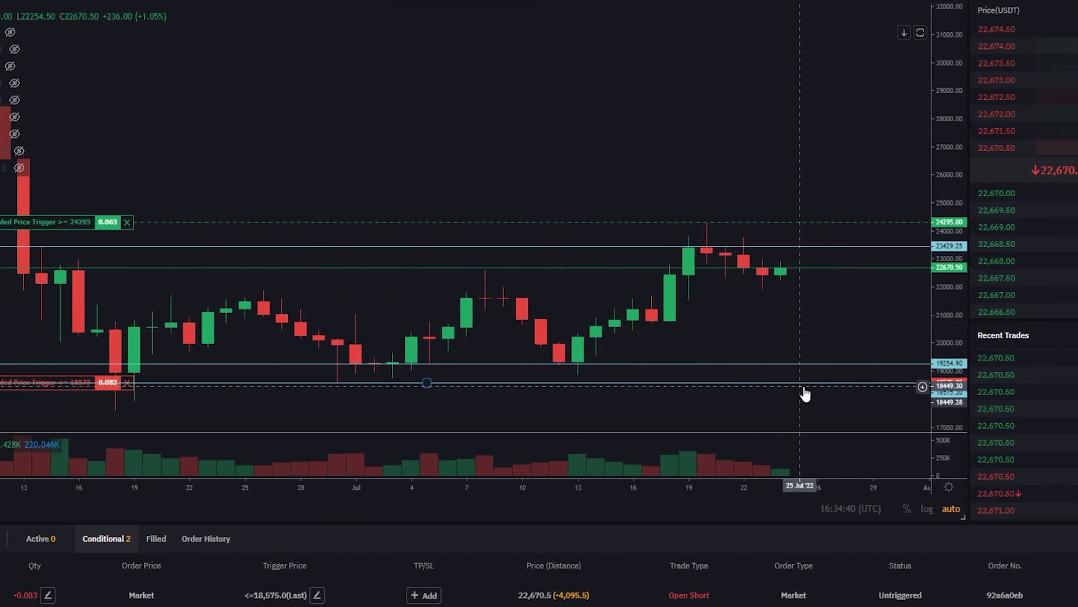
right_click(666, 392)
left_click(950, 475)
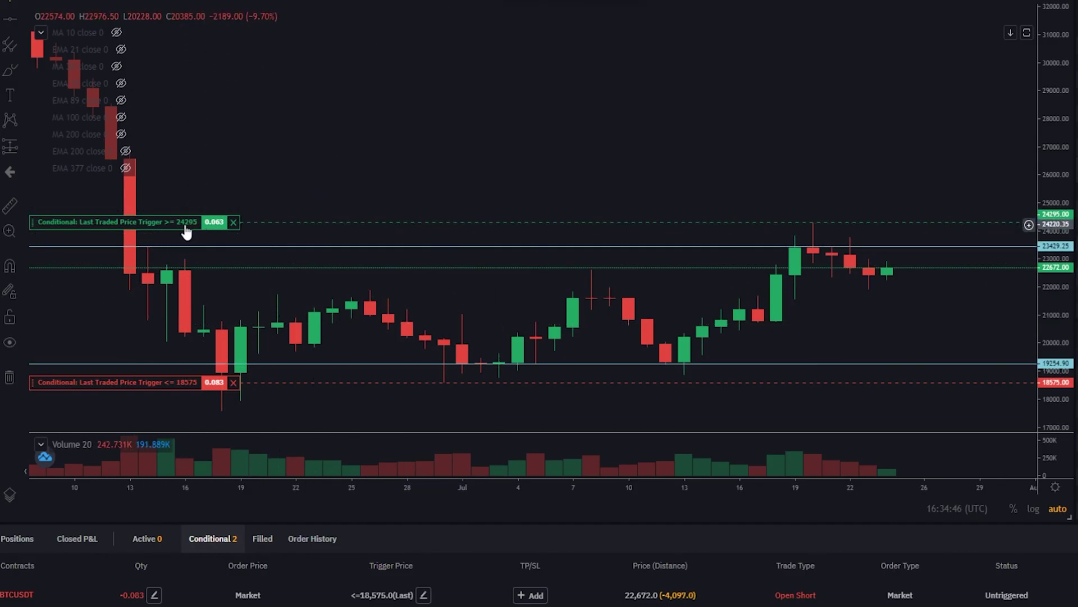
left_click_drag(184, 225, 186, 243)
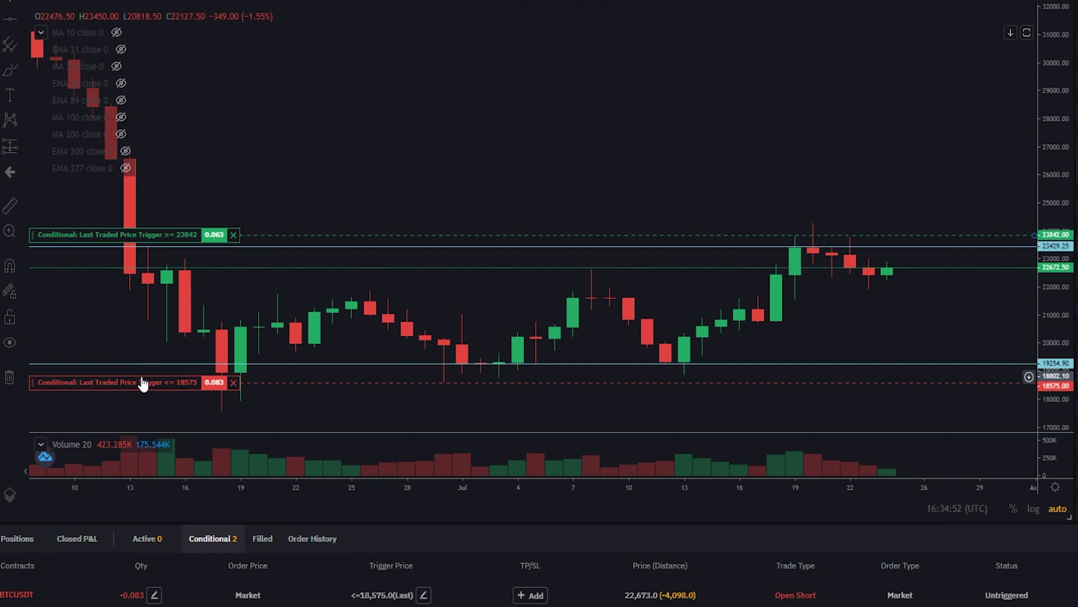
- Cancel the 18,575 short and the 23,842 long from their chart labels, confirming each
left_click(233, 383)
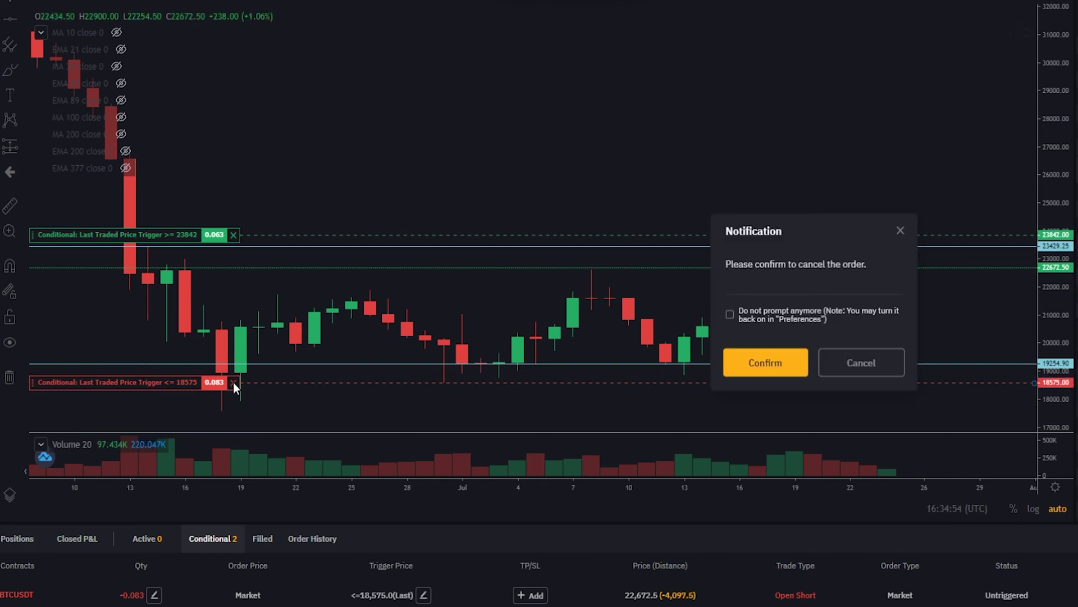
left_click(735, 364)
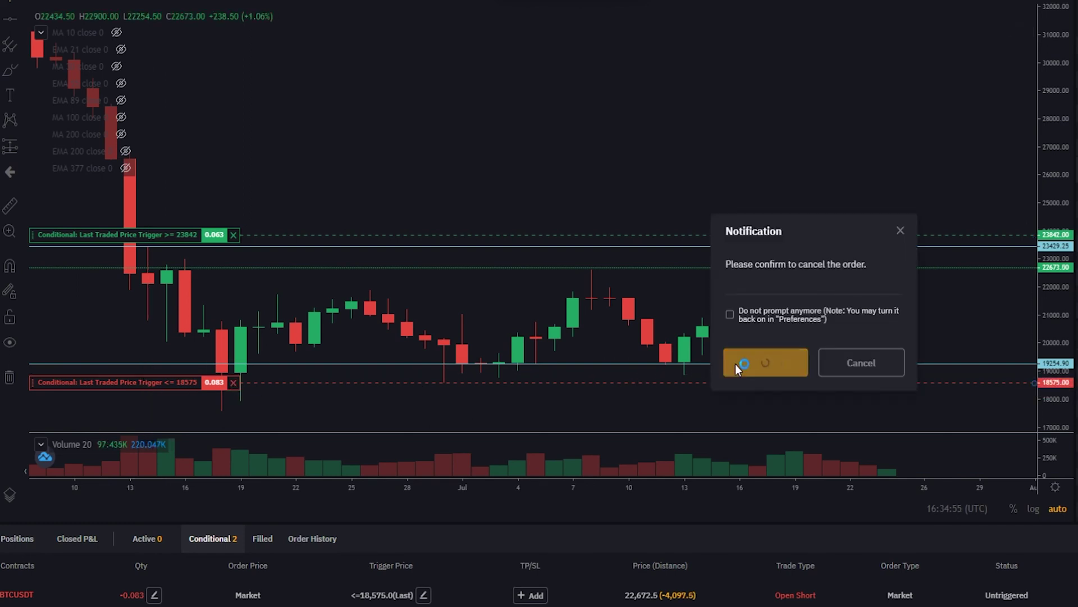
left_click(233, 236)
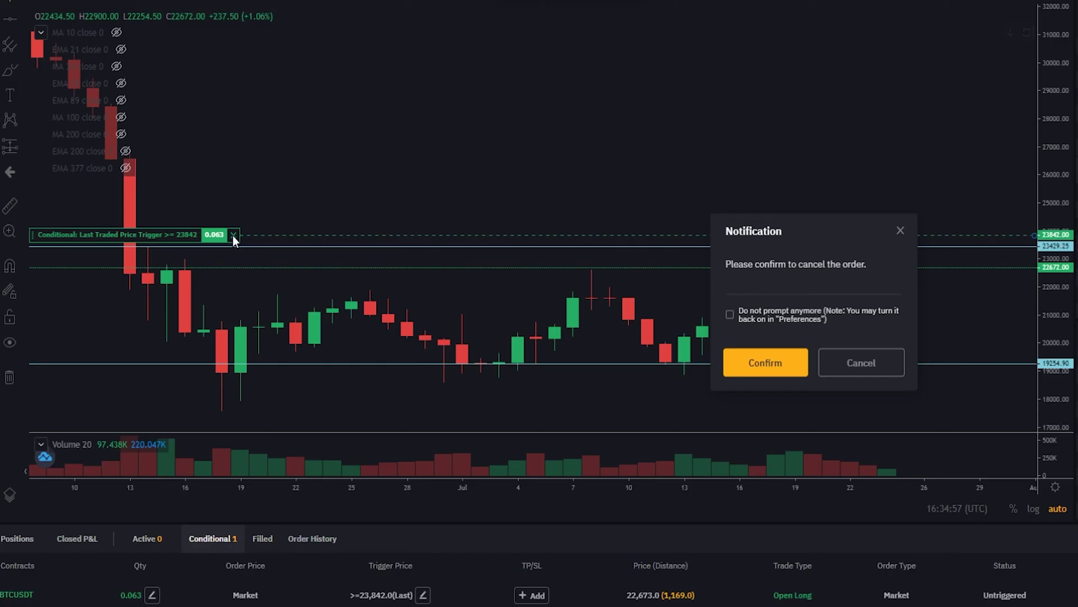
left_click(767, 362)
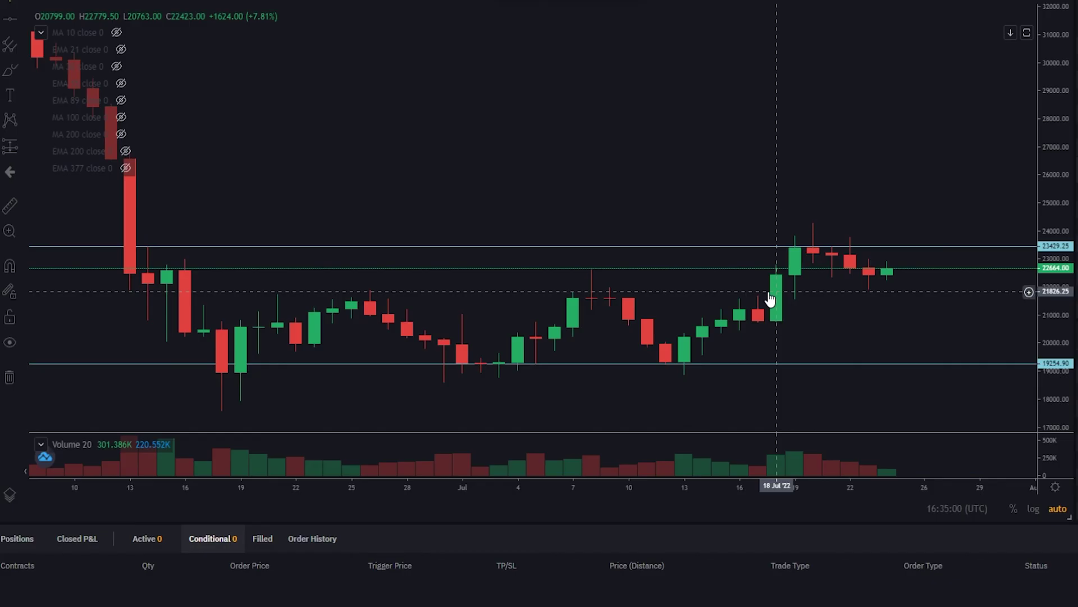